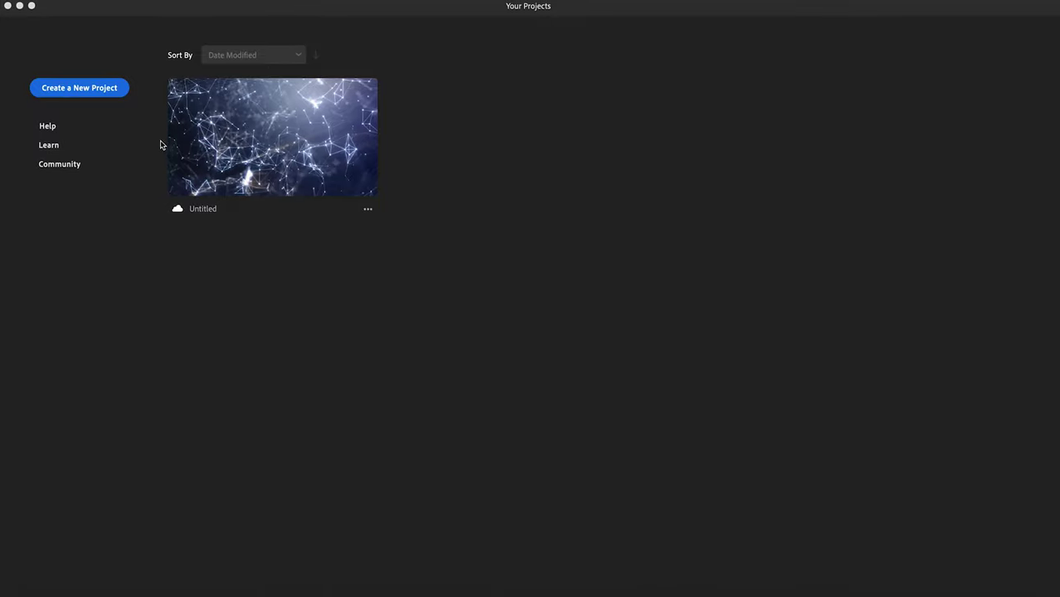
# Start a new project from Your Projects, opening the media browser on the Desktop.
pyautogui.click(91, 87)
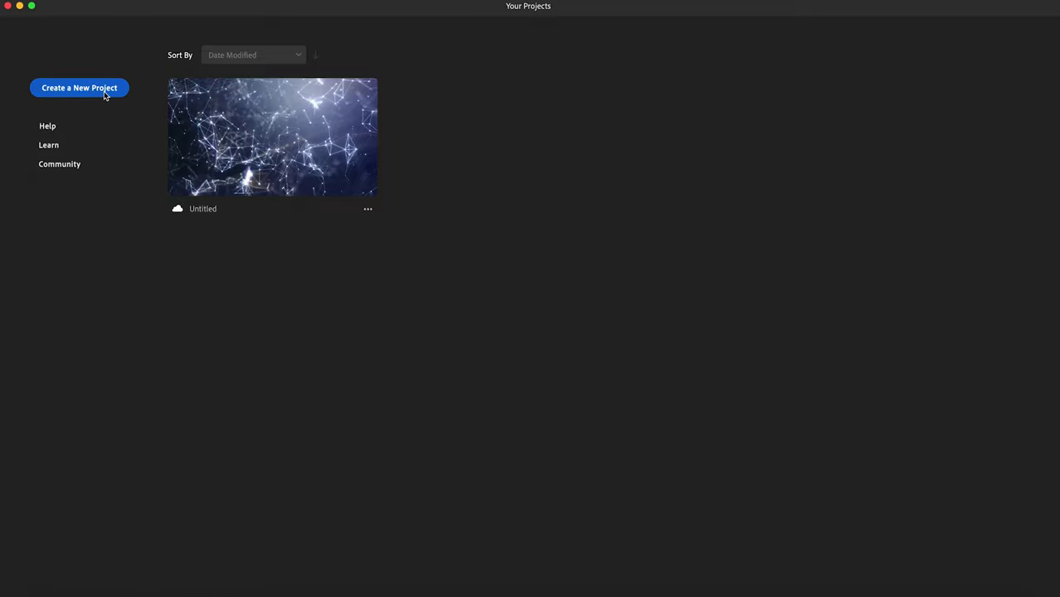
pyautogui.click(105, 91)
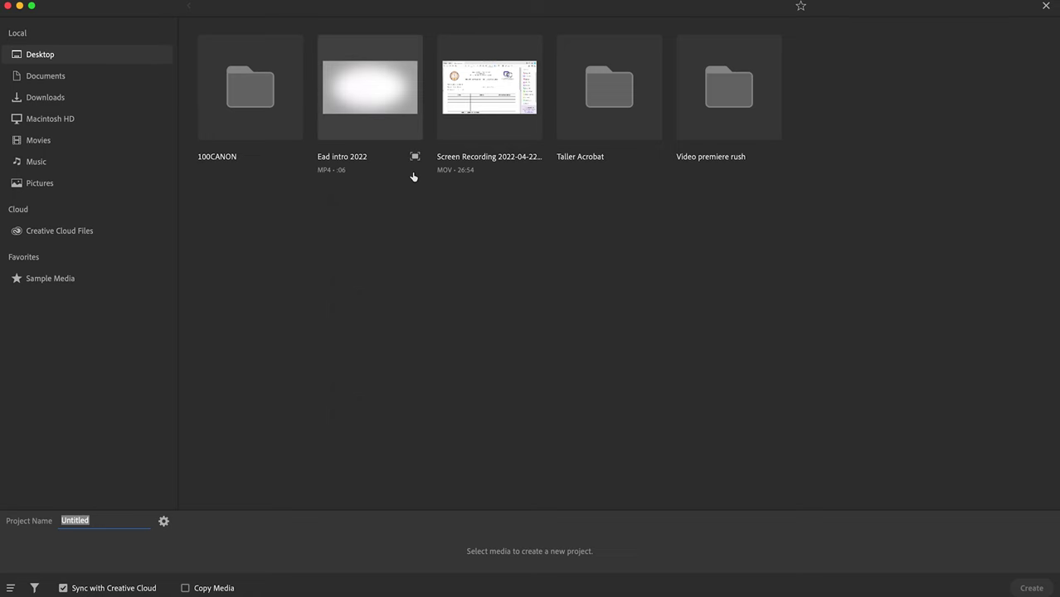
# Select all 17 clips in the Video premiere rush folder and create the project from them.
pyautogui.click(711, 130)
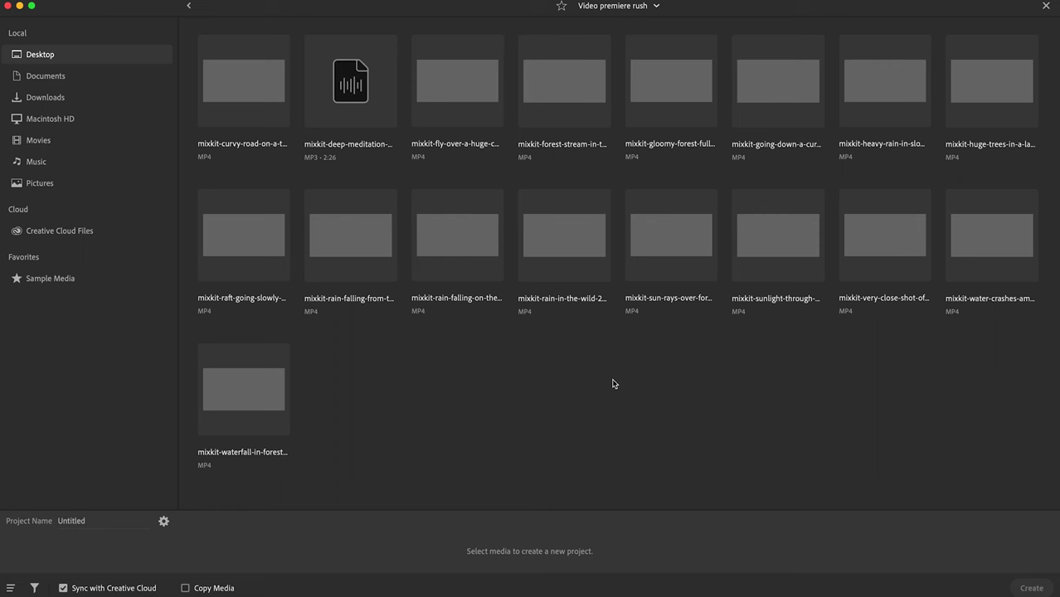
pyautogui.press('super+a')
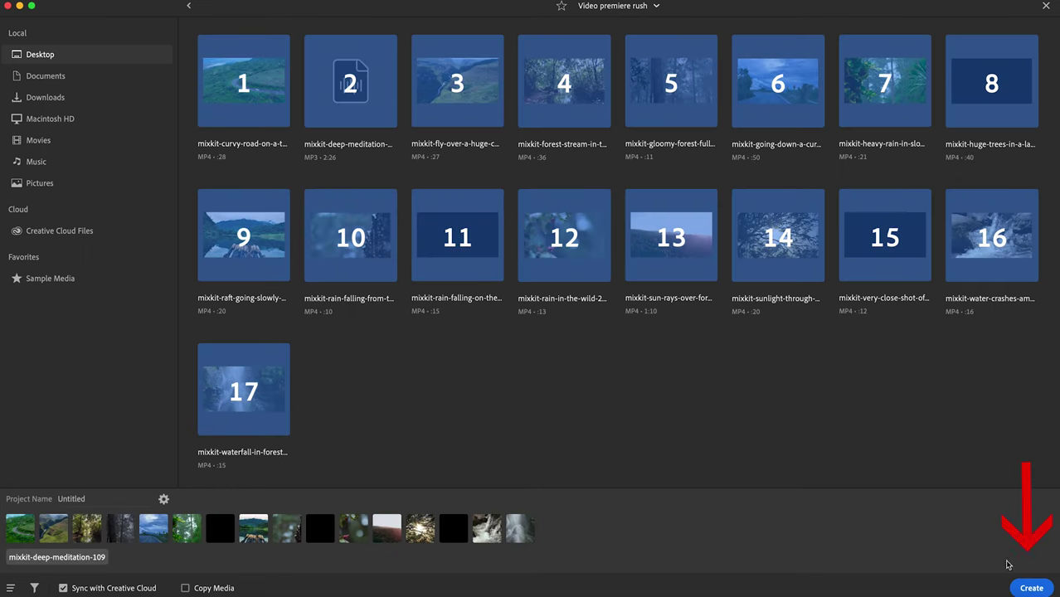
pyautogui.click(1033, 588)
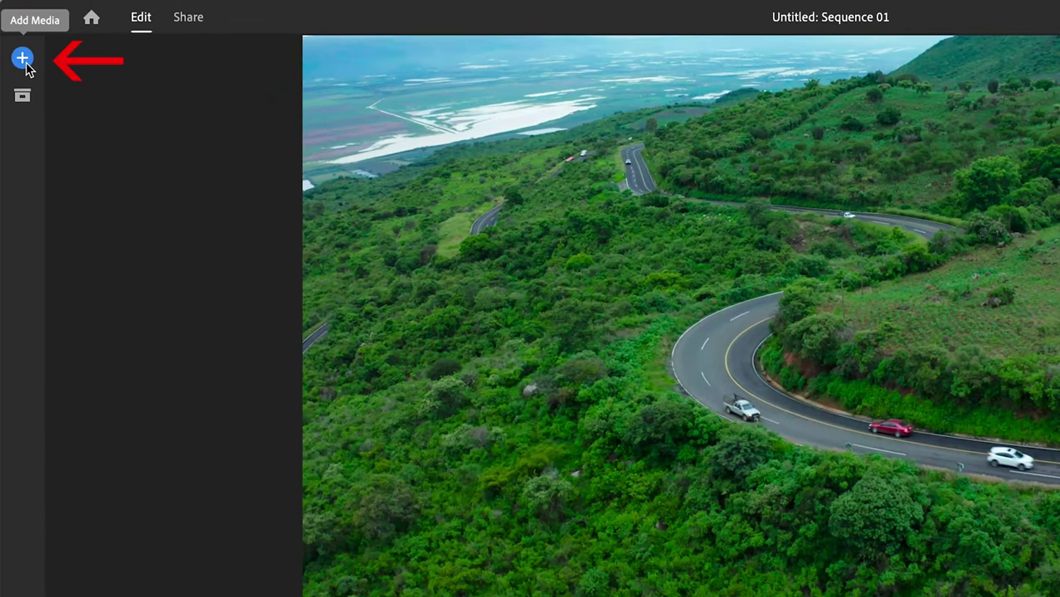
pyautogui.click(11, 32)
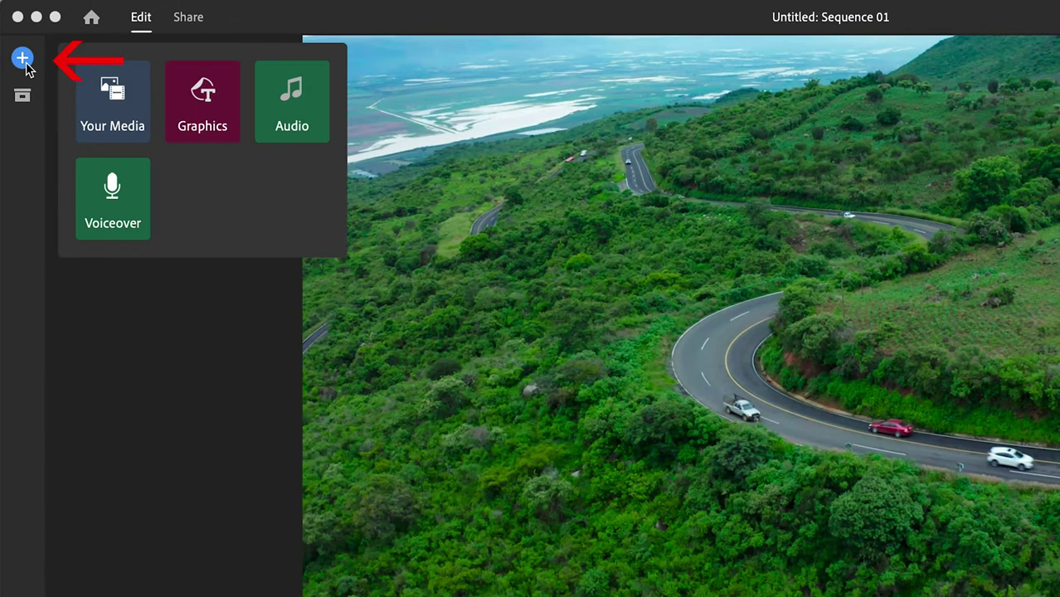
pyautogui.click(23, 97)
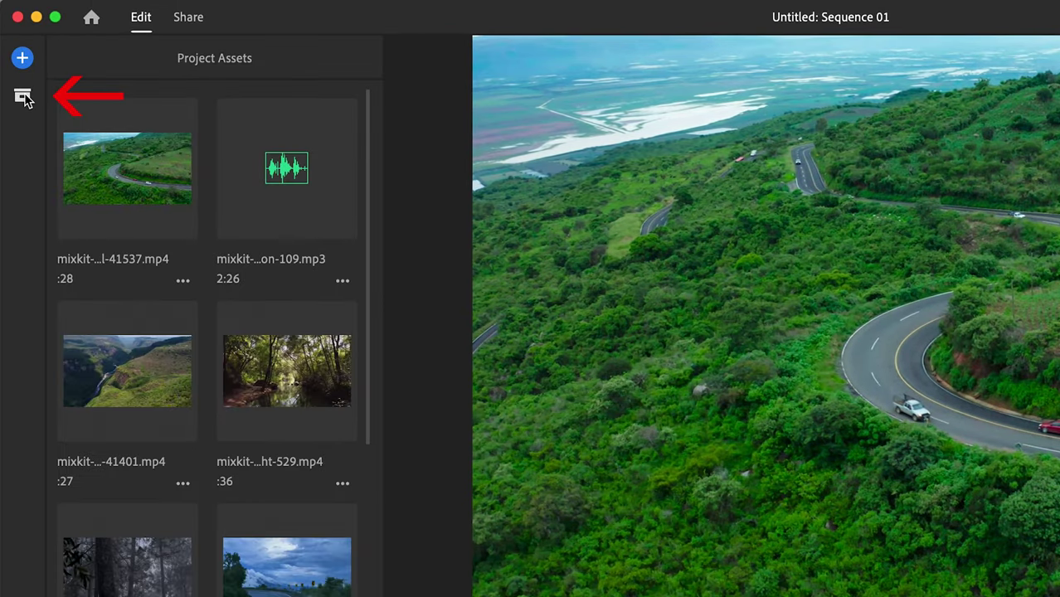
pyautogui.moveTo(25, 99)
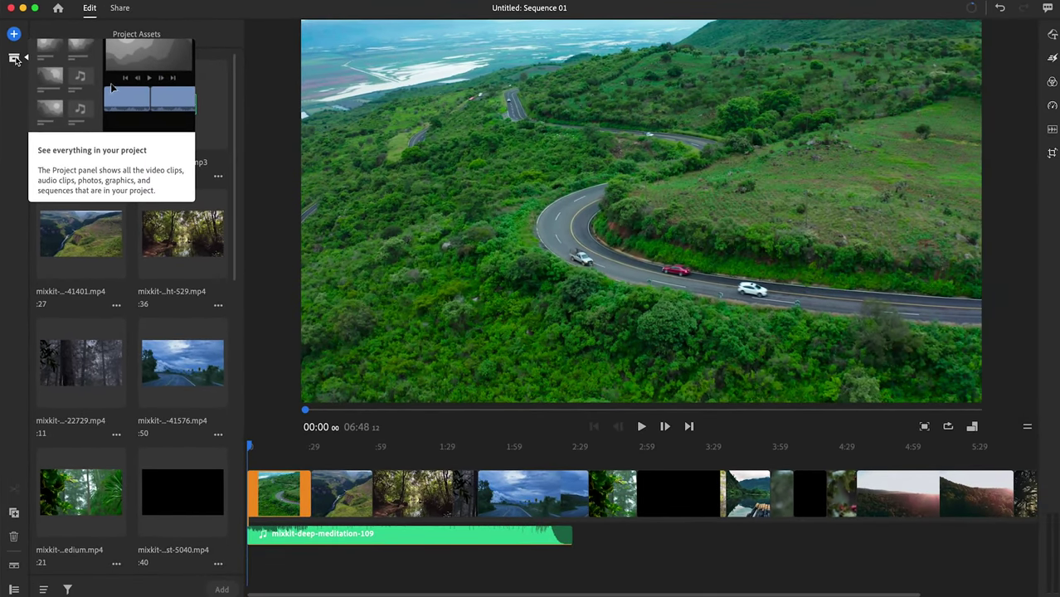
pyautogui.click(14, 58)
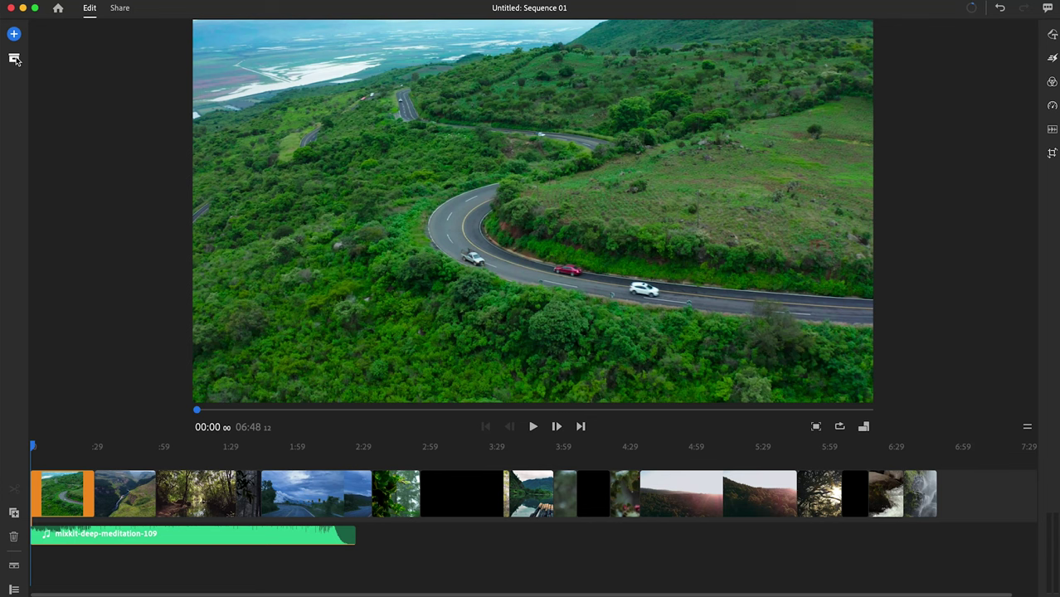
pyautogui.moveTo(16, 59)
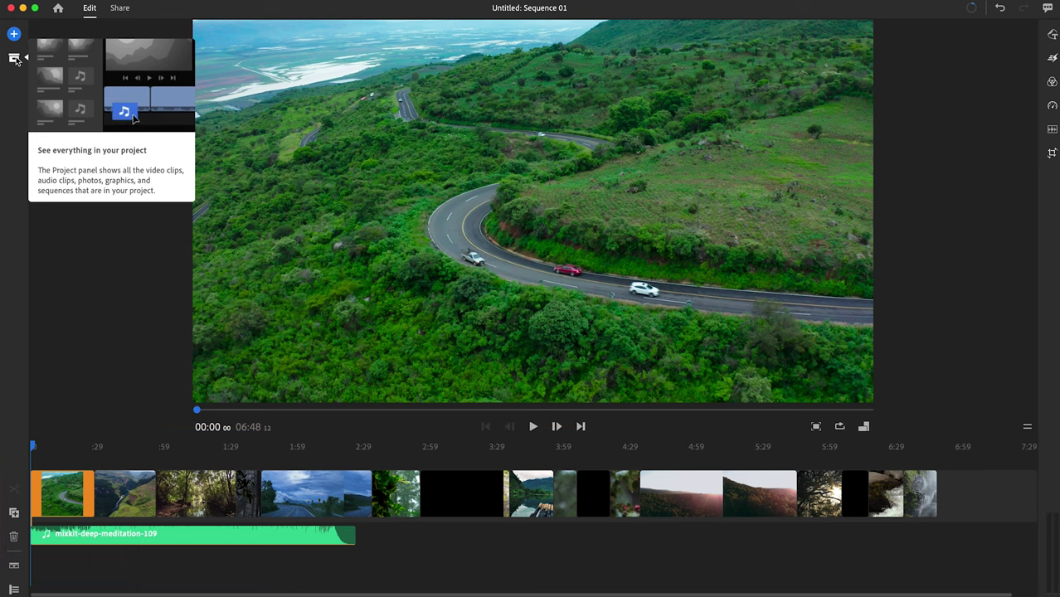
# Move the cloudy blue road clip to the timeline start and park the playhead at 00:25.
pyautogui.click(286, 491)
pyautogui.moveTo(307, 494); pyautogui.dragTo(37, 496)
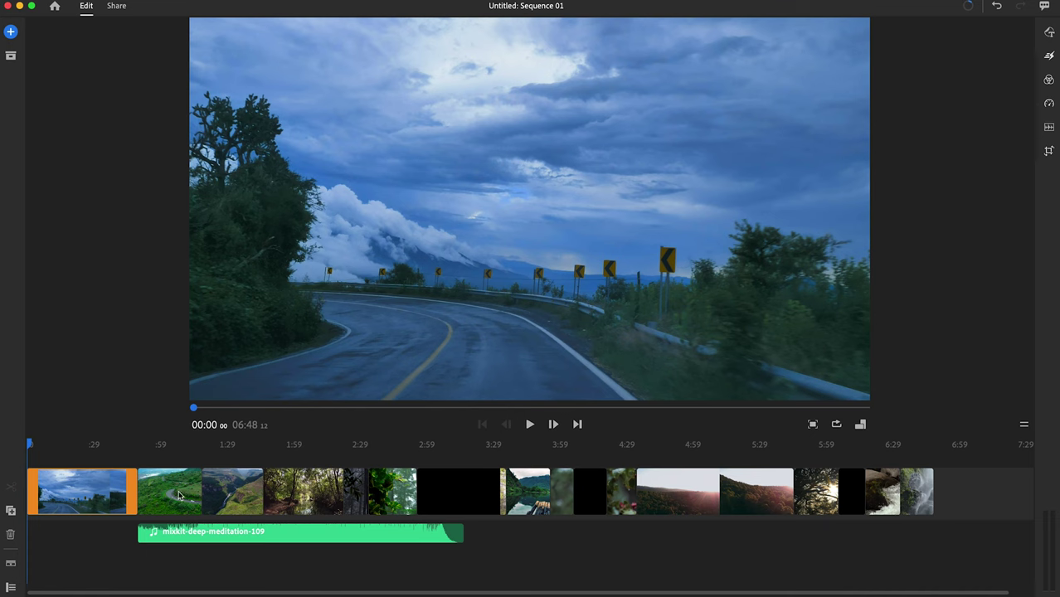
pyautogui.click(297, 455)
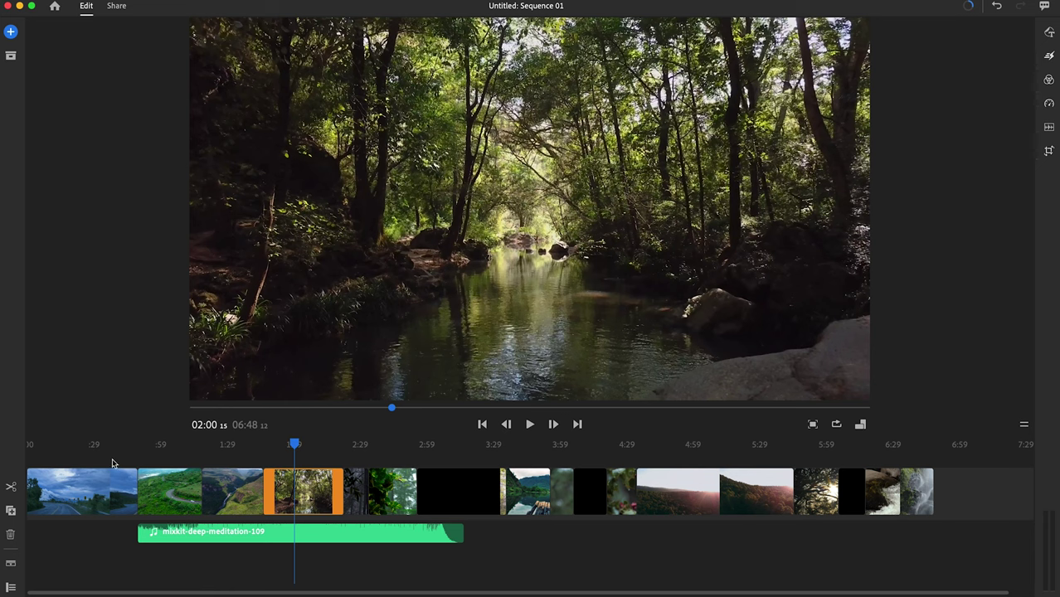
pyautogui.click(91, 446)
pyautogui.moveTo(91, 445); pyautogui.dragTo(83, 446)
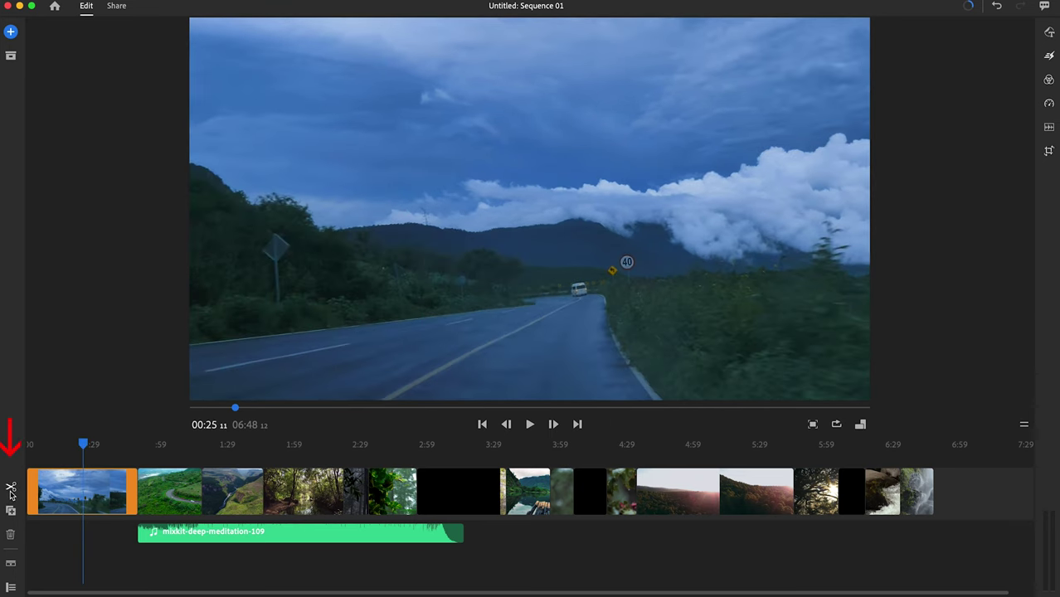
# Split the opening road clip at 00:25 and delete the piece after the cut.
pyautogui.click(11, 489)
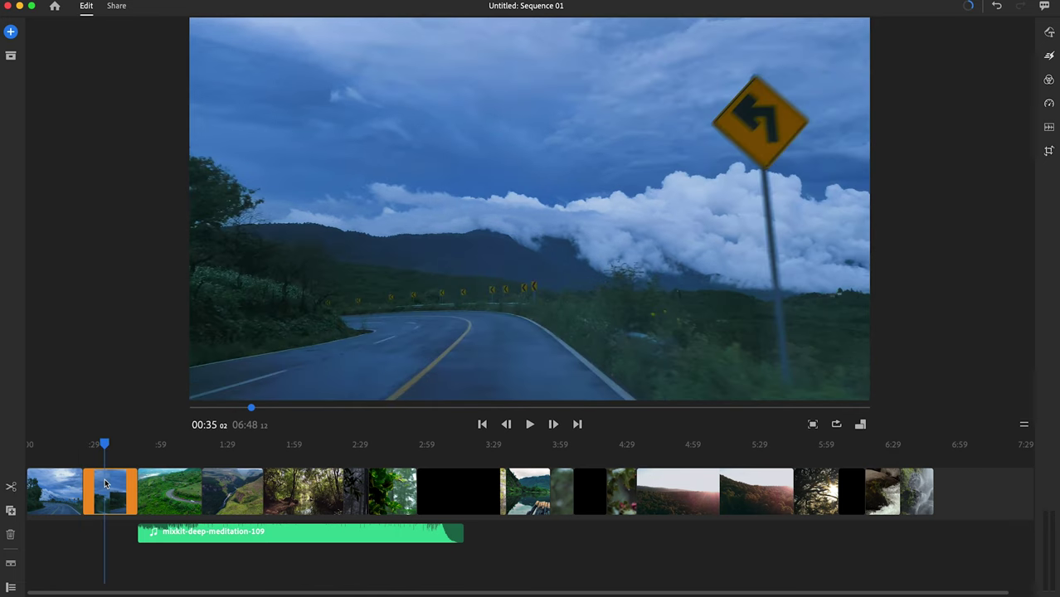
pyautogui.click(12, 536)
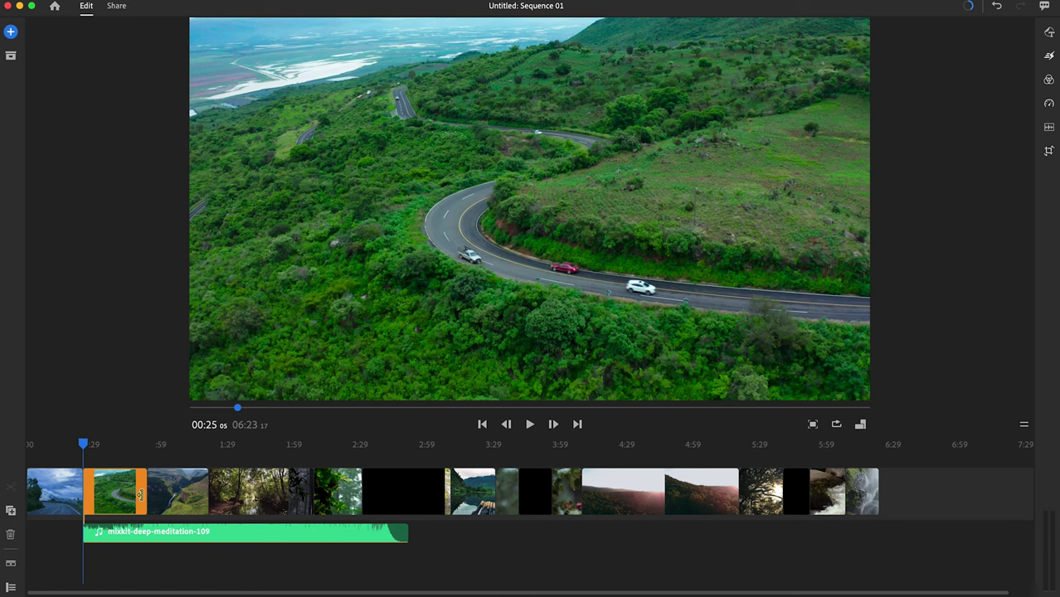
# Trim the winding-road clips and move a clip later, shortening the sequence to 00:35.
pyautogui.moveTo(138, 495); pyautogui.dragTo(107, 495)
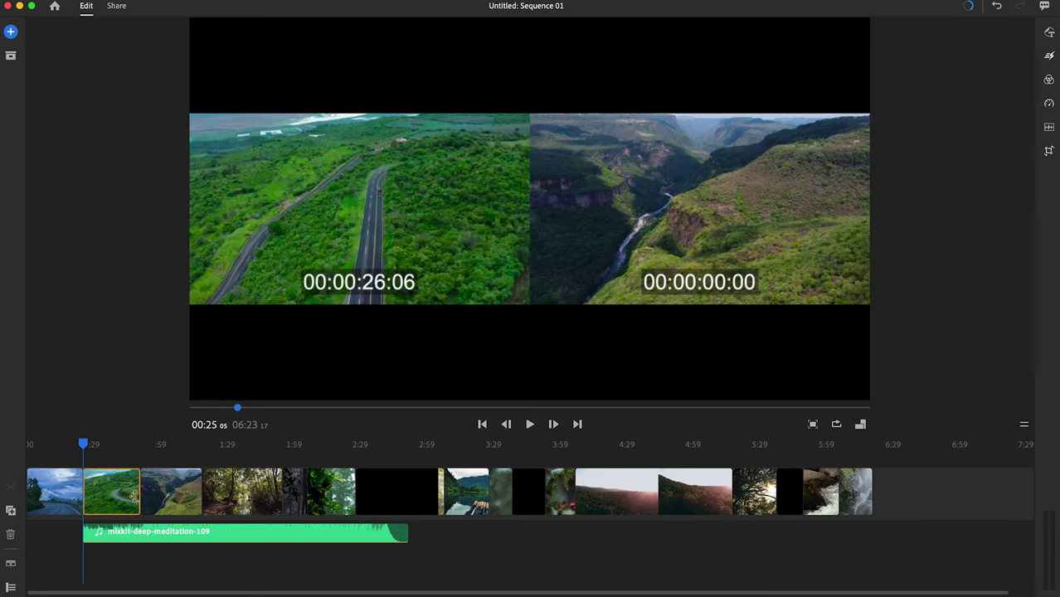
pyautogui.moveTo(107, 496)
pyautogui.mouseDown()
pyautogui.moveTo(133, 495)
pyautogui.moveTo(55, 490)
pyautogui.mouseUp()
pyautogui.click(71, 489)
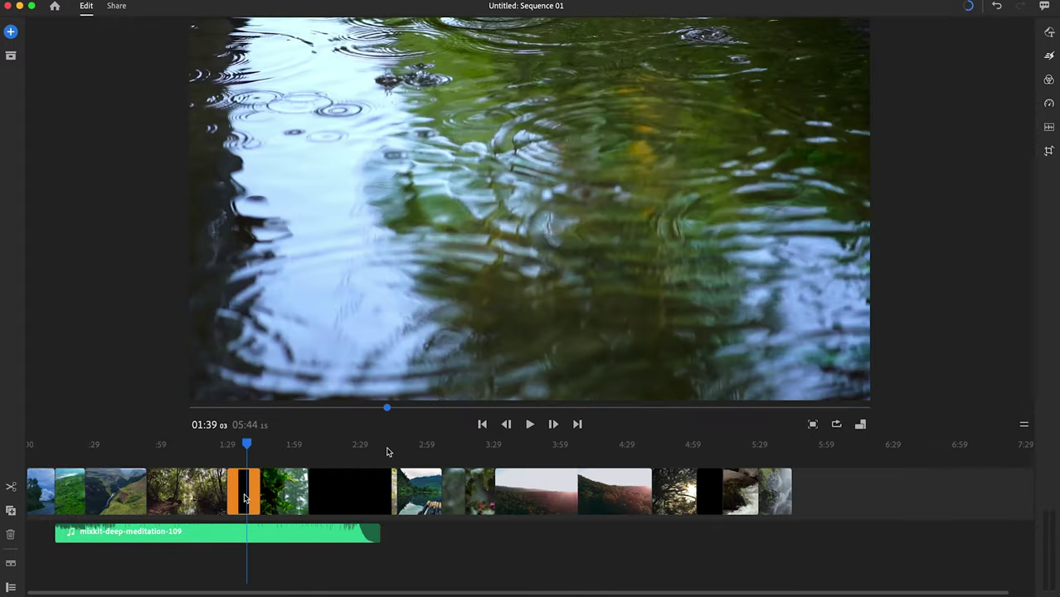
pyautogui.moveTo(238, 487)
pyautogui.mouseDown()
pyautogui.moveTo(448, 452)
pyautogui.moveTo(296, 449)
pyautogui.moveTo(661, 496)
pyautogui.mouseUp()
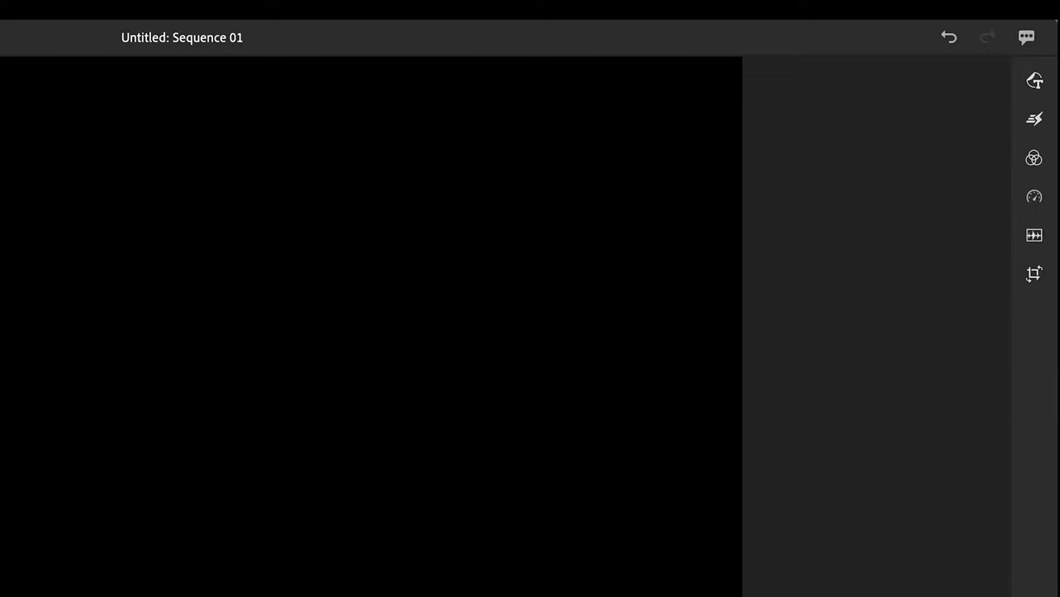
# Place a Side Dashes Title reading 'Naturaleza' at the video start and preview it.
pyautogui.click(1048, 87)
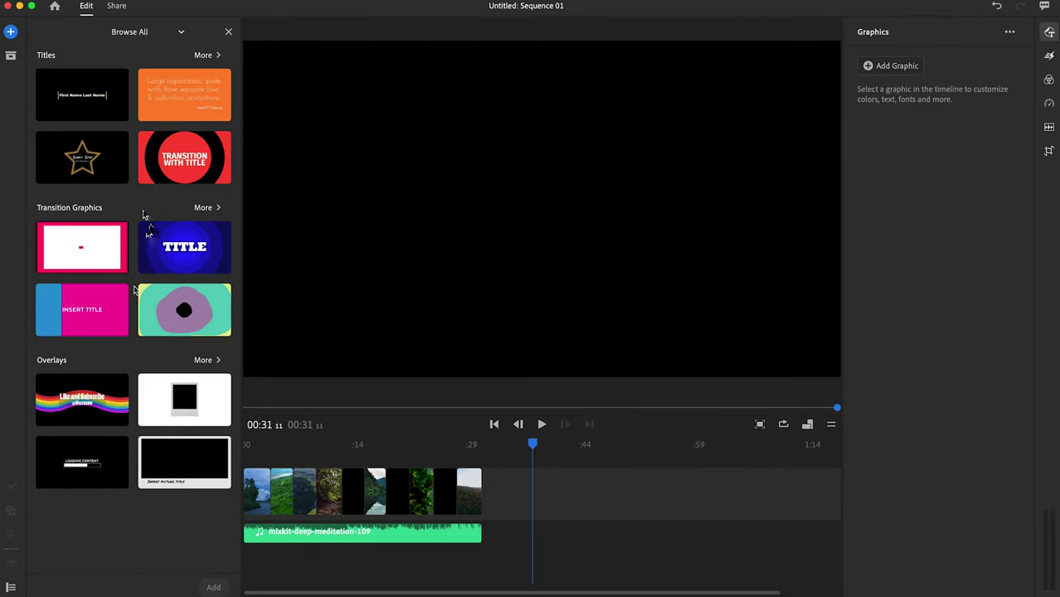
pyautogui.click(212, 56)
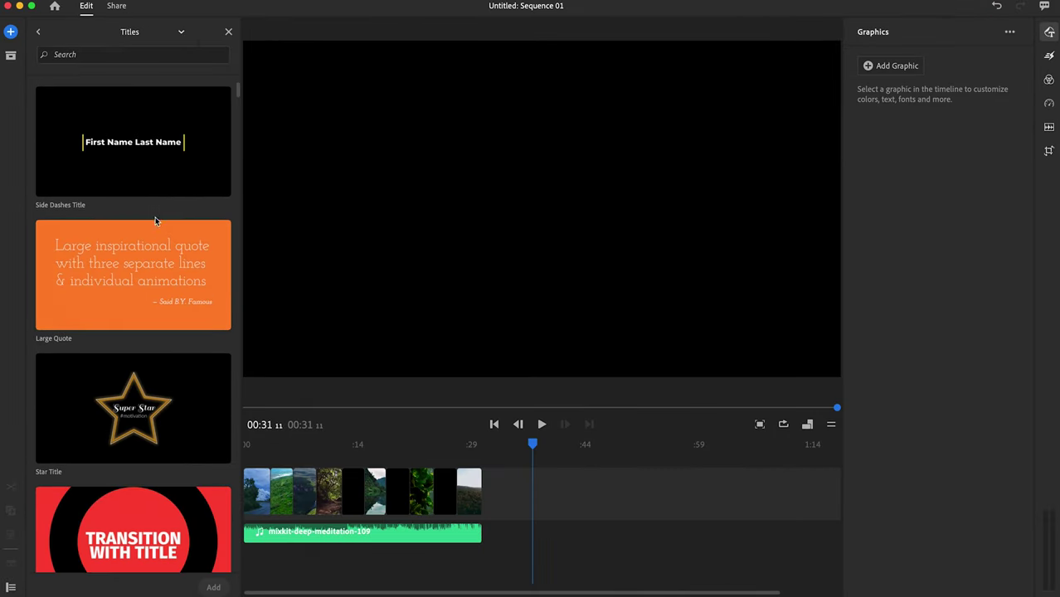
pyautogui.moveTo(133, 141)
pyautogui.mouseDown()
pyautogui.moveTo(282, 445)
pyautogui.moveTo(270, 445)
pyautogui.mouseUp()
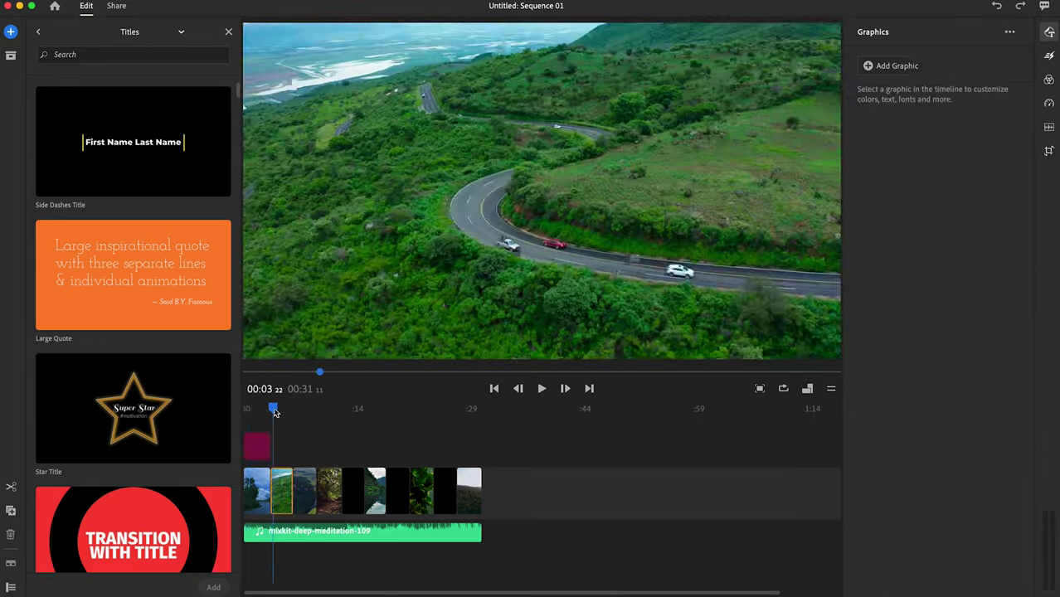
pyautogui.press('space')
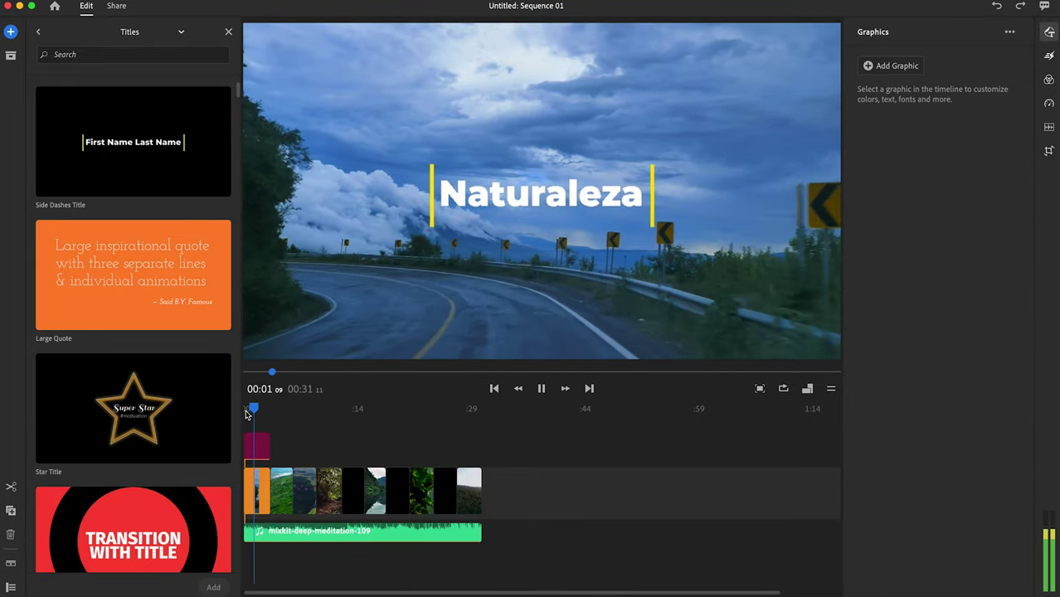
pyautogui.click(1048, 35)
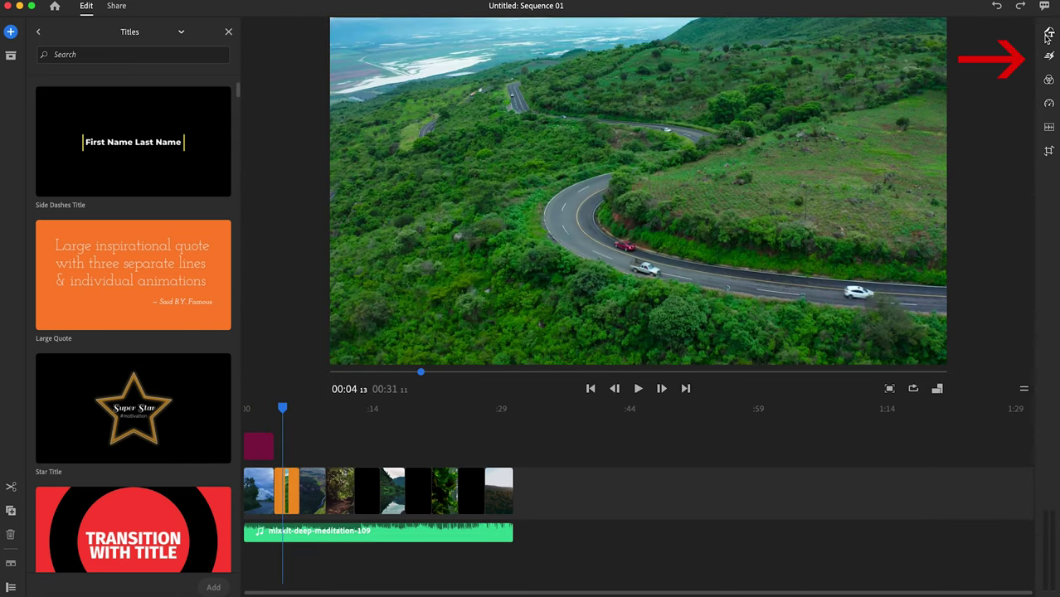
# Apply a Dissolve transition to the first clip's start and preview it from the beginning.
pyautogui.click(1050, 57)
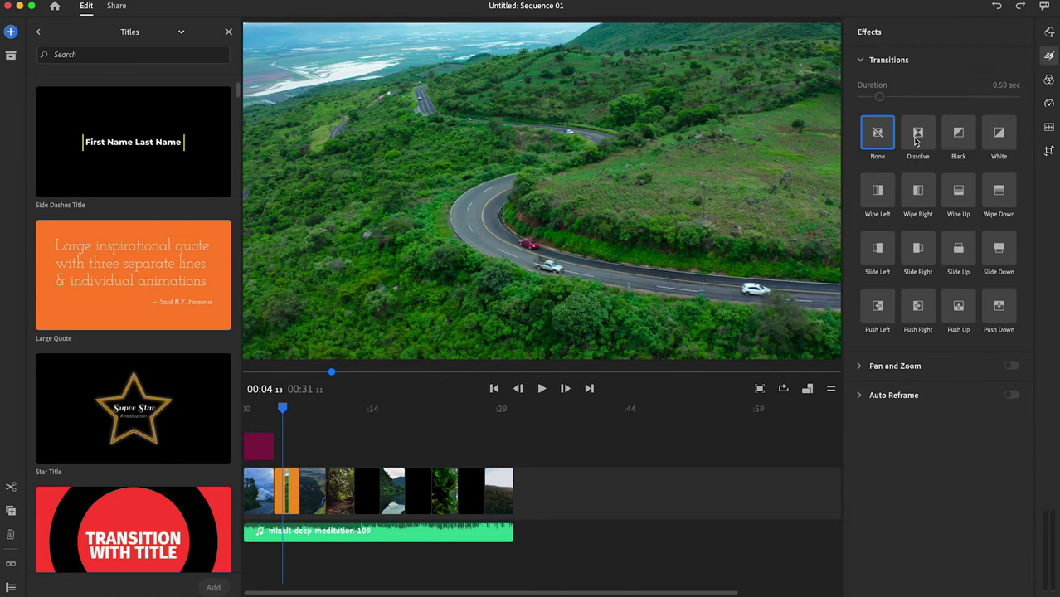
pyautogui.moveTo(916, 141); pyautogui.dragTo(248, 503)
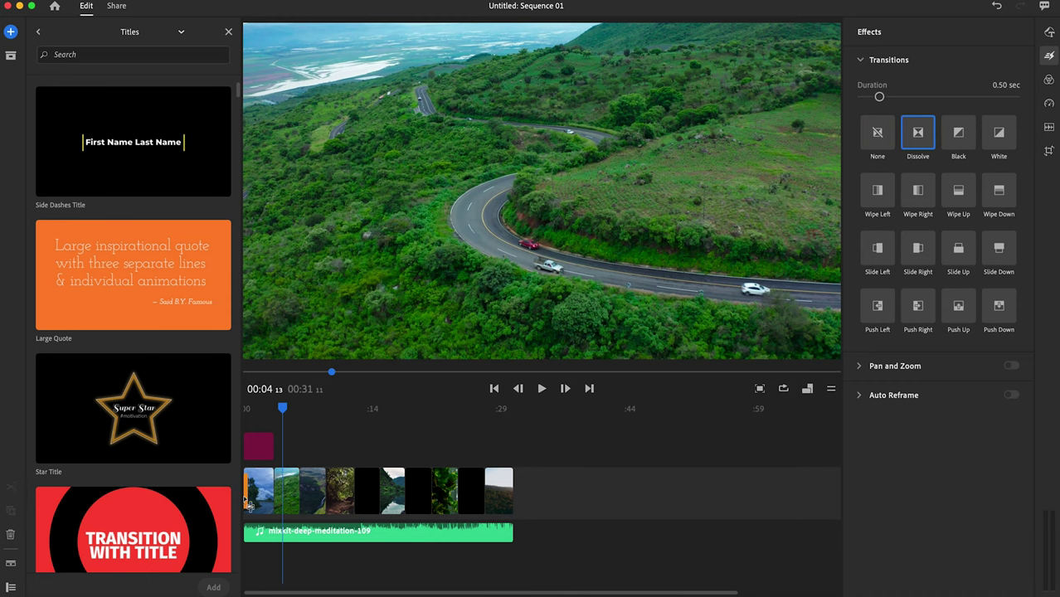
pyautogui.click(247, 410)
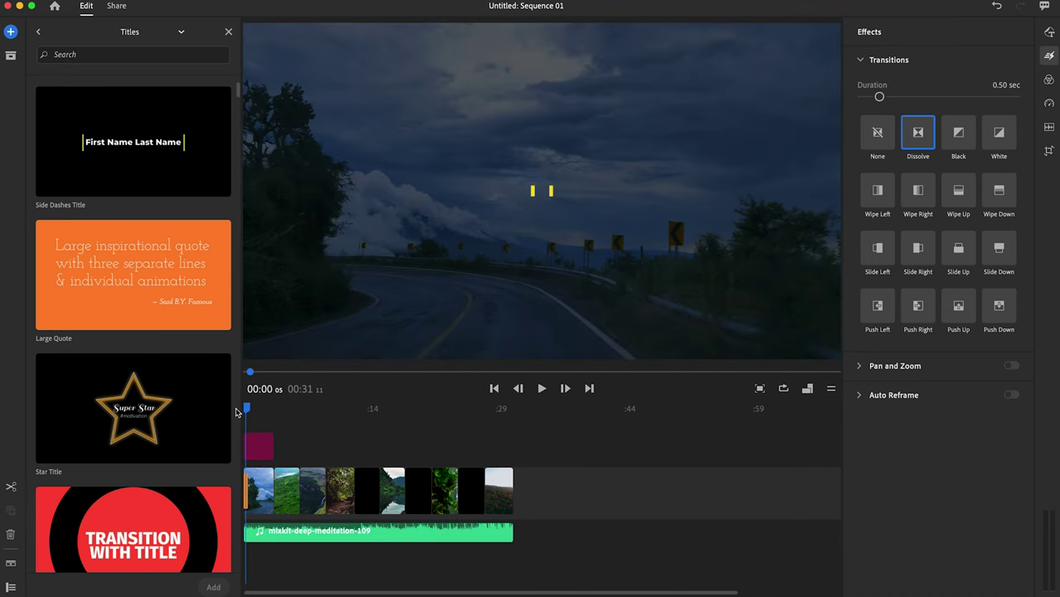
pyautogui.moveTo(247, 412); pyautogui.dragTo(234, 417)
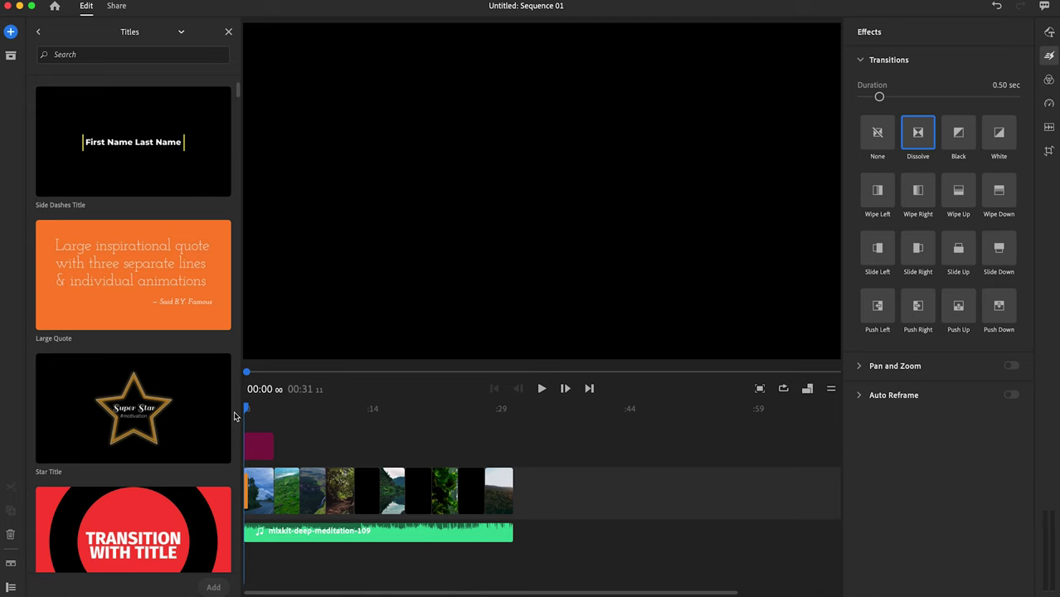
pyautogui.press('space')
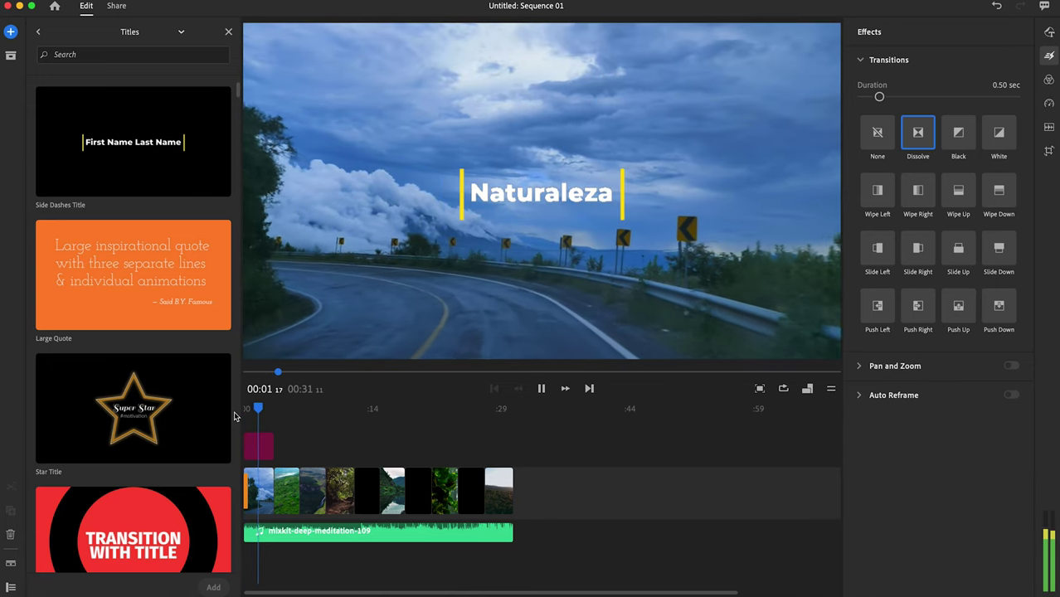
pyautogui.press('space')
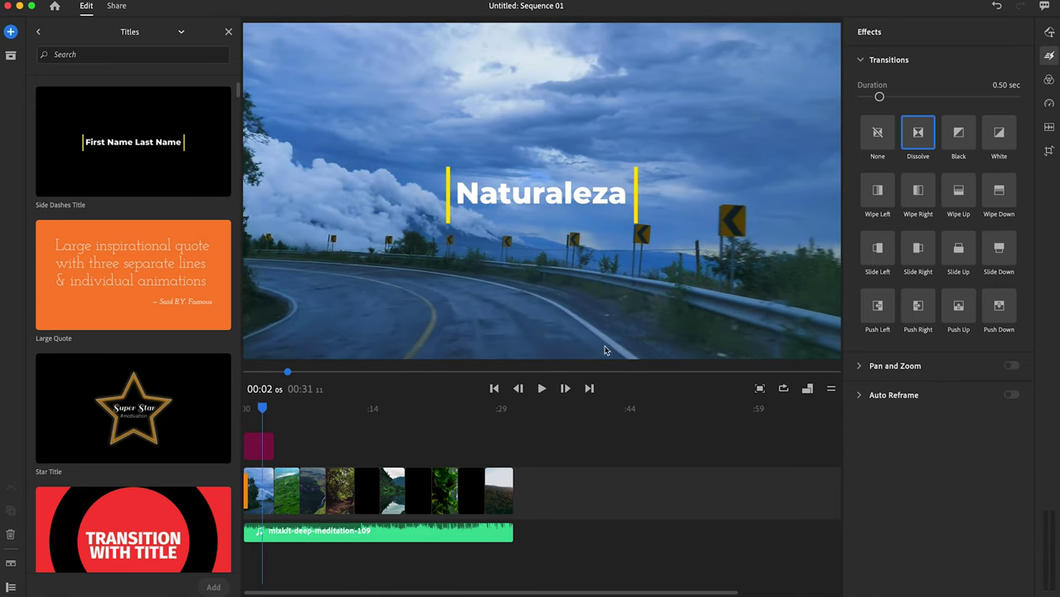
# Give the second clip a 0.50 sec Dissolve transition and play it back to check.
pyautogui.click(286, 496)
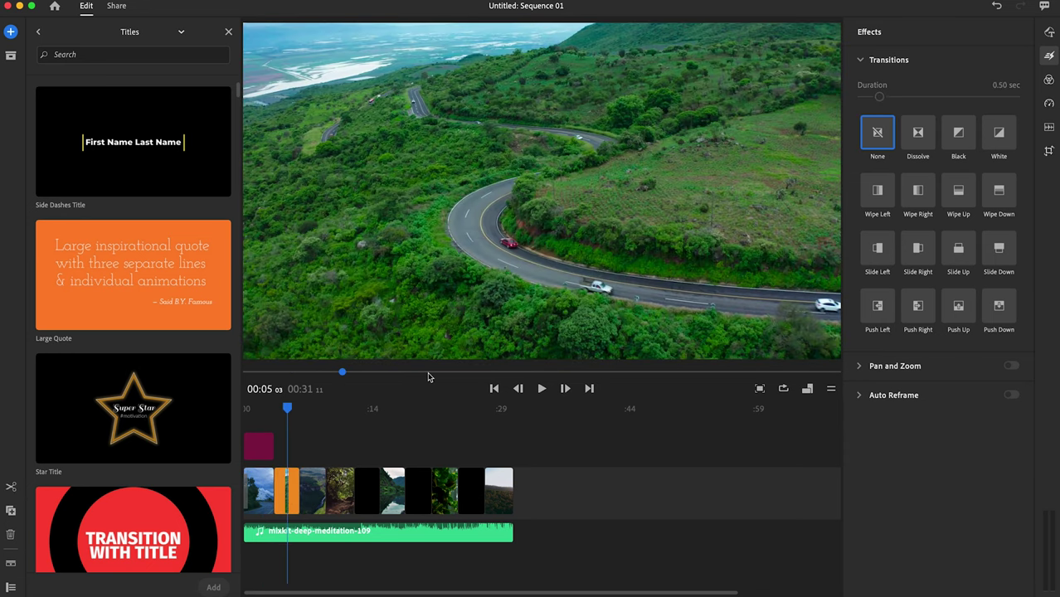
pyautogui.click(924, 138)
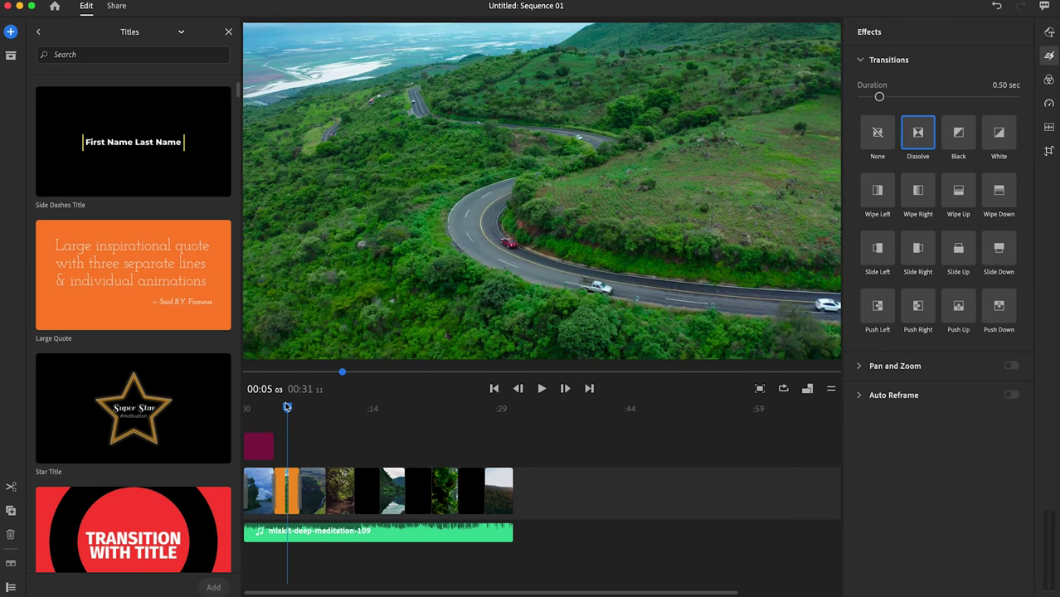
pyautogui.moveTo(287, 407); pyautogui.dragTo(269, 407)
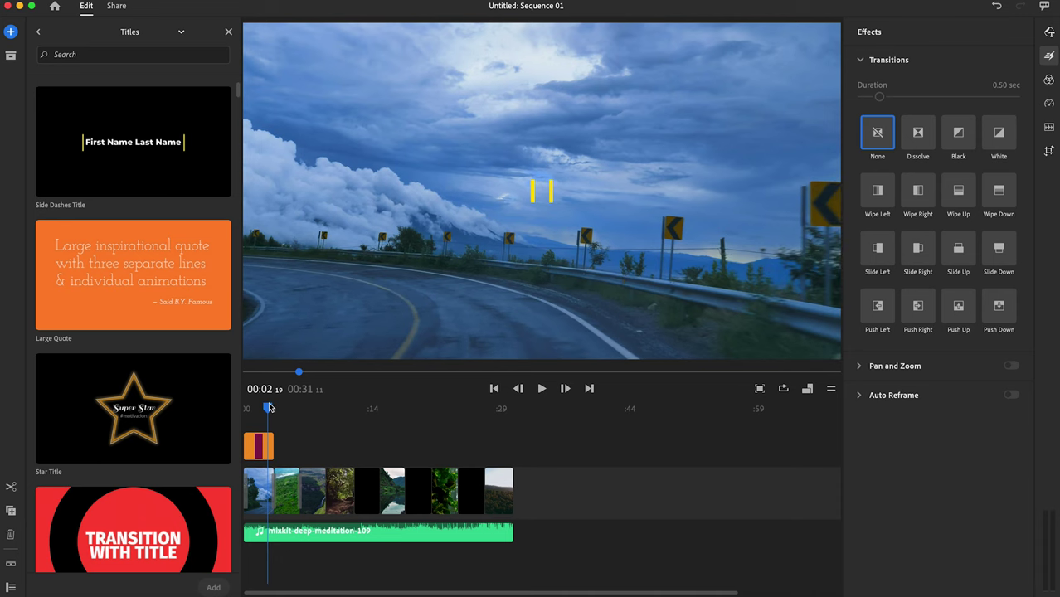
pyautogui.press('space')
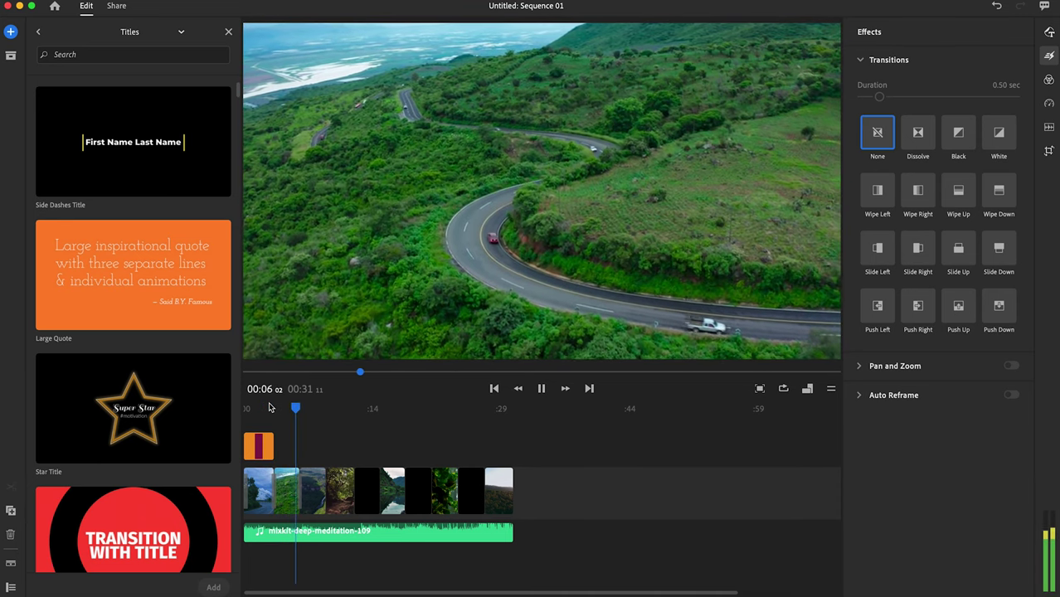
pyautogui.press('space')
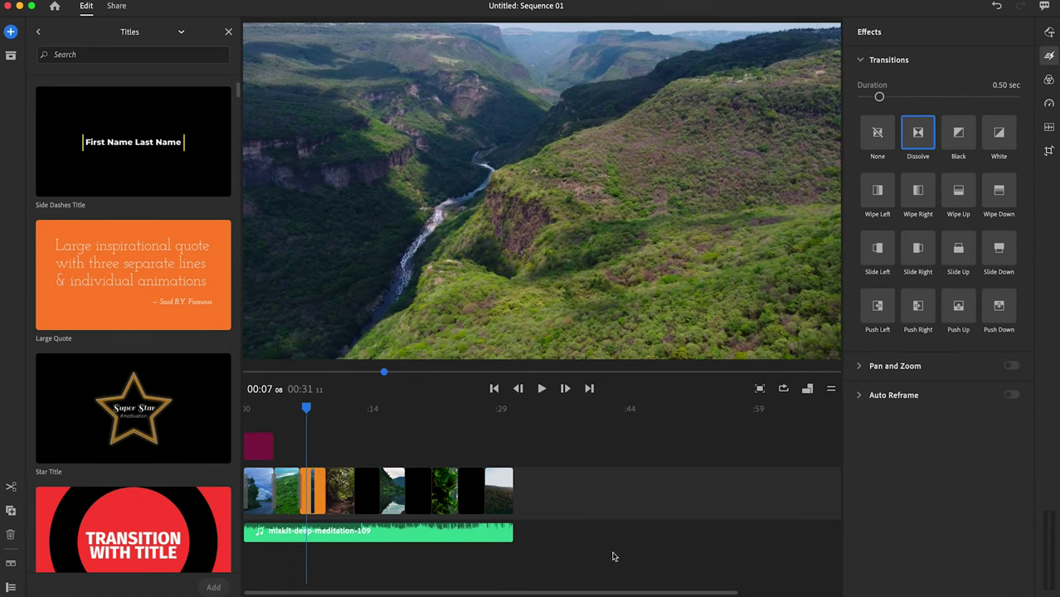
pyautogui.moveTo(730, 590); pyautogui.dragTo(602, 589)
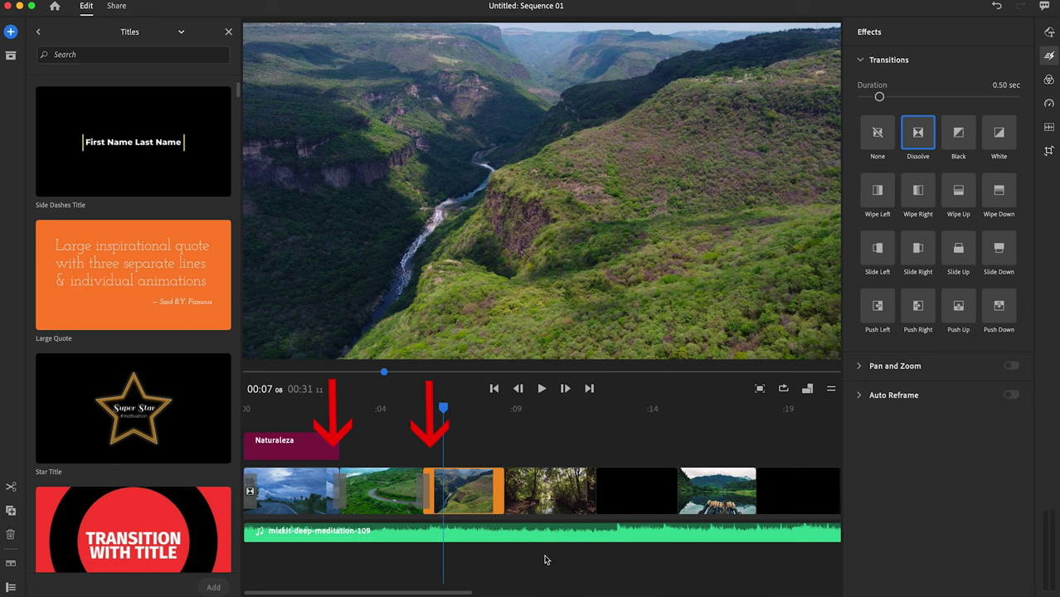
# Try Bleach, Cinematic, Cool and Cyan Tone presets on the canyon clip, then revert to None.
pyautogui.click(1048, 82)
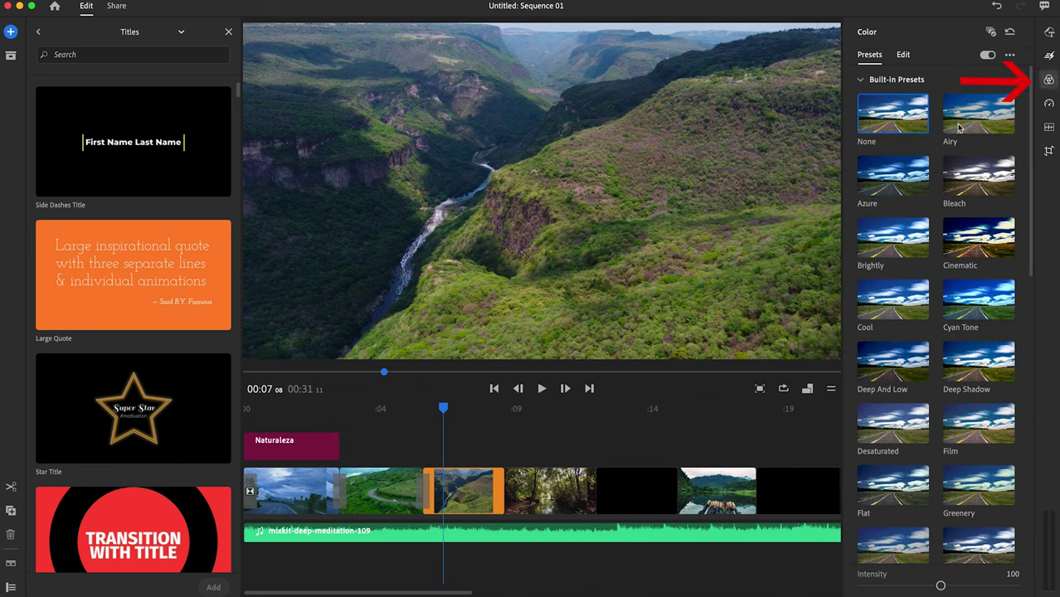
pyautogui.click(911, 178)
pyautogui.click(966, 188)
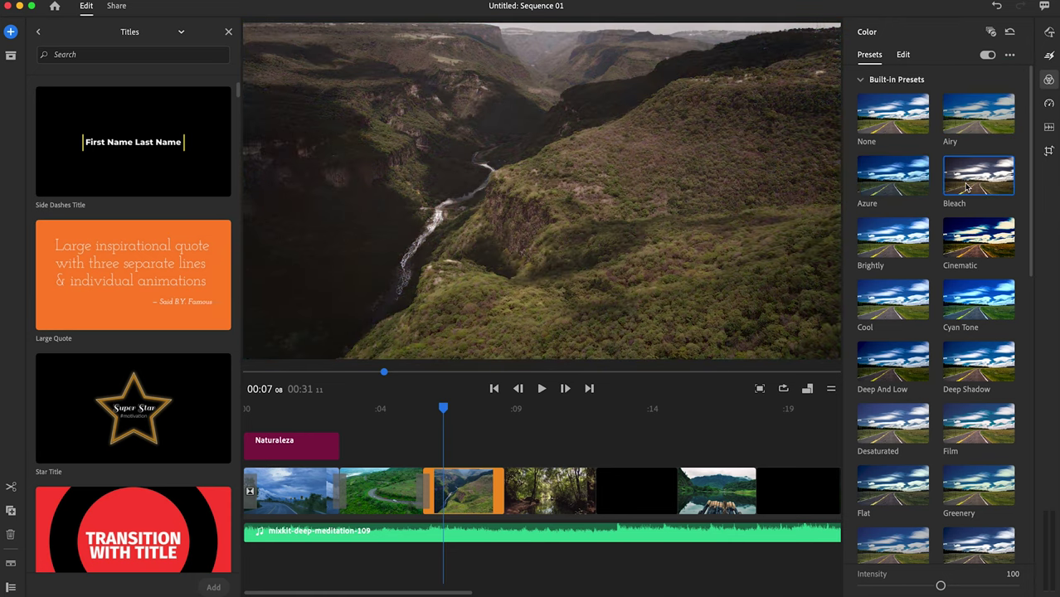
pyautogui.click(971, 246)
pyautogui.click(908, 290)
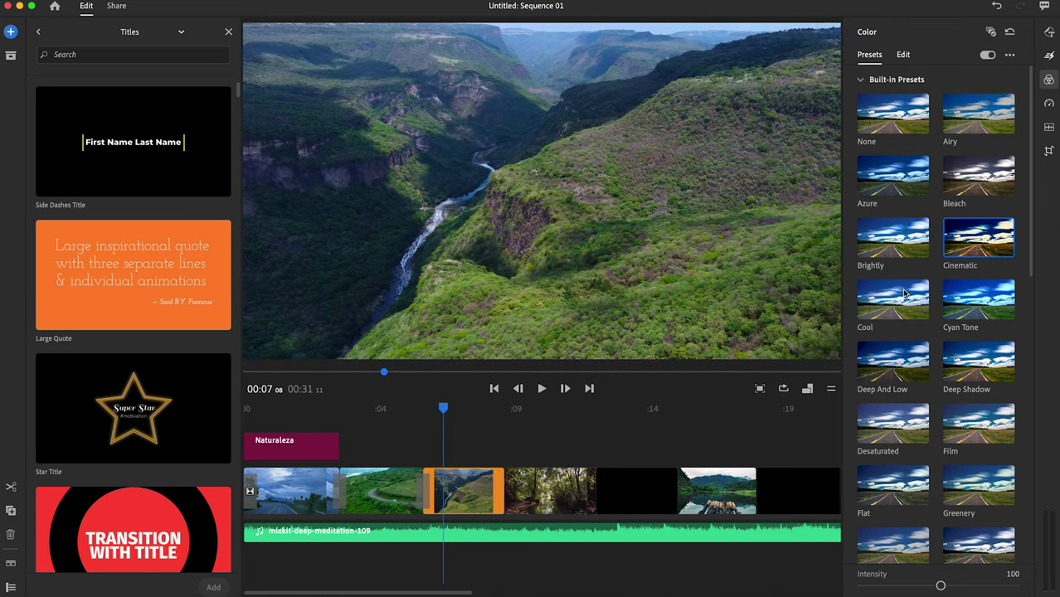
pyautogui.click(964, 300)
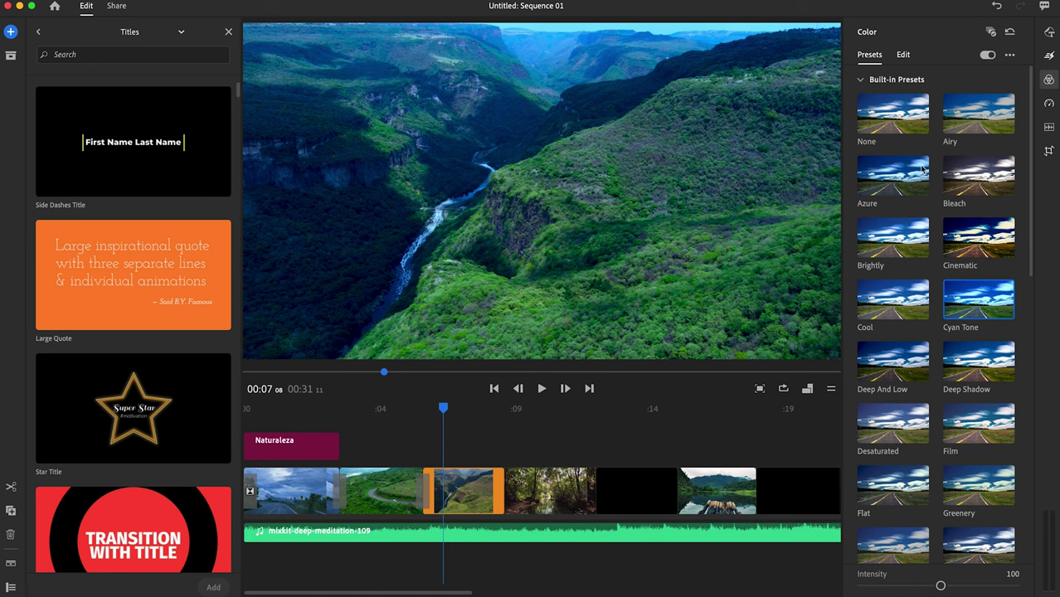
pyautogui.click(909, 121)
pyautogui.click(903, 54)
pyautogui.moveTo(940, 115)
pyautogui.mouseDown()
pyautogui.moveTo(959, 147)
pyautogui.moveTo(928, 181)
pyautogui.moveTo(947, 247)
pyautogui.moveTo(937, 281)
pyautogui.moveTo(959, 314)
pyautogui.moveTo(953, 347)
pyautogui.mouseUp()
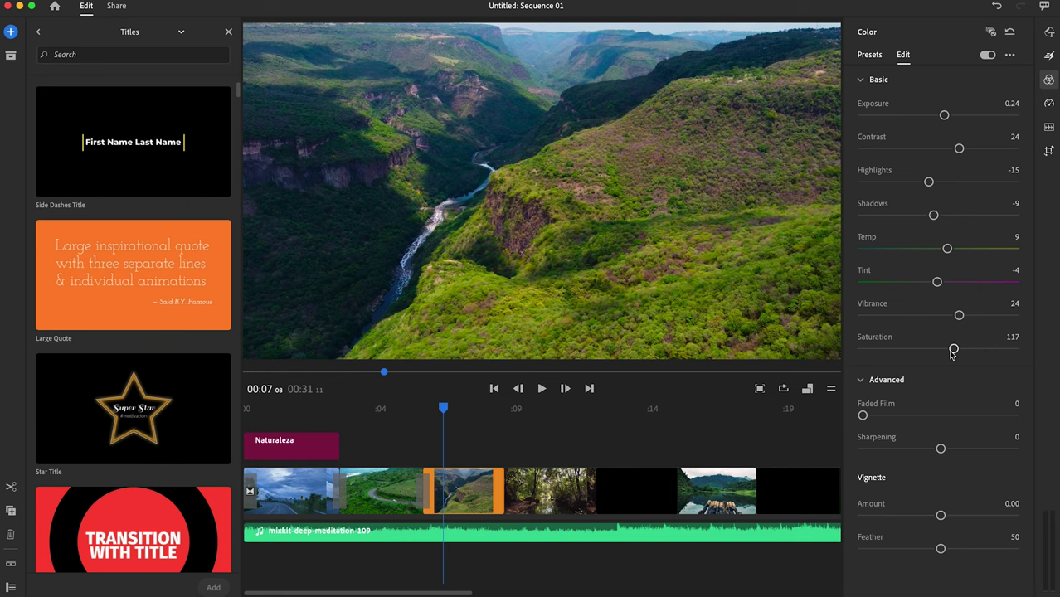
# Slow the green road clip to 49% speed, then undo it back to 100%.
pyautogui.click(1048, 106)
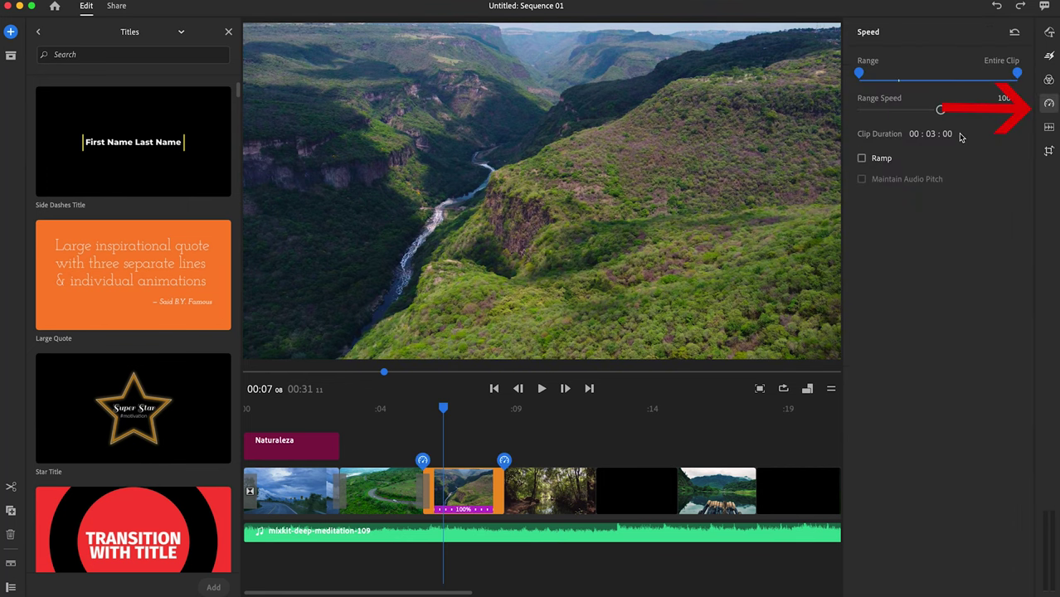
pyautogui.moveTo(941, 109)
pyautogui.mouseDown()
pyautogui.moveTo(962, 109)
pyautogui.moveTo(916, 110)
pyautogui.mouseUp()
pyautogui.click(350, 409)
pyautogui.click(355, 491)
pyautogui.press('super+z')
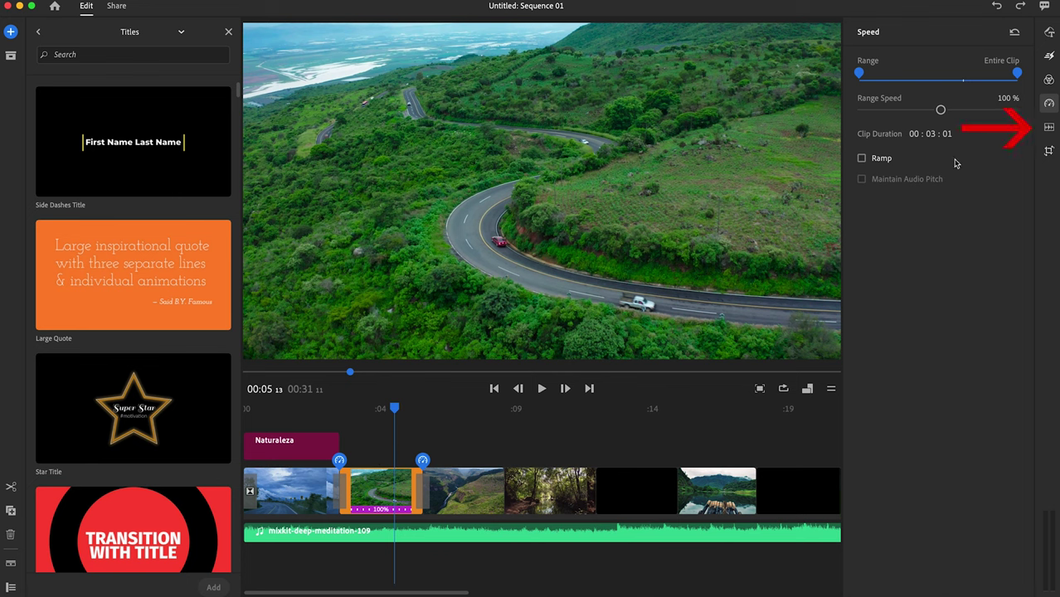
pyautogui.click(1049, 126)
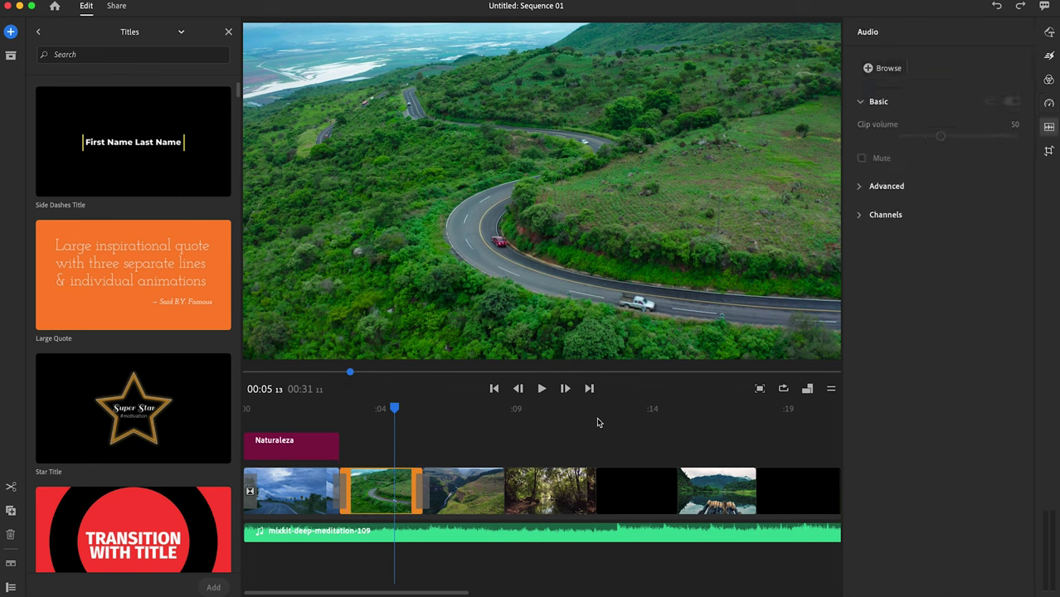
# Adjust the meditation music volume, settling near 50, and keep its audio type as Music.
pyautogui.click(515, 533)
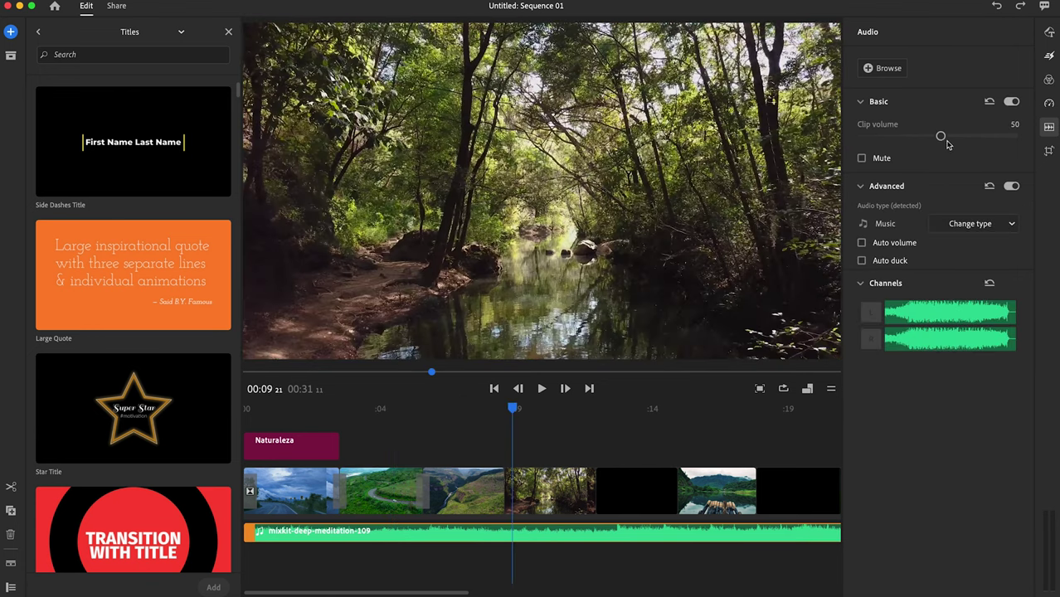
pyautogui.moveTo(941, 137); pyautogui.dragTo(896, 141)
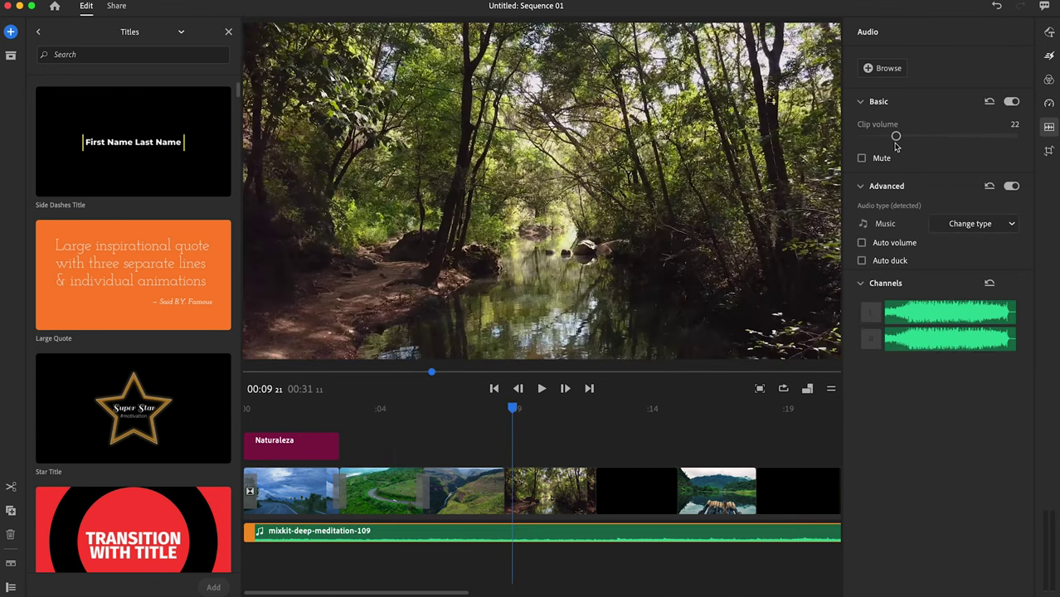
pyautogui.press('space')
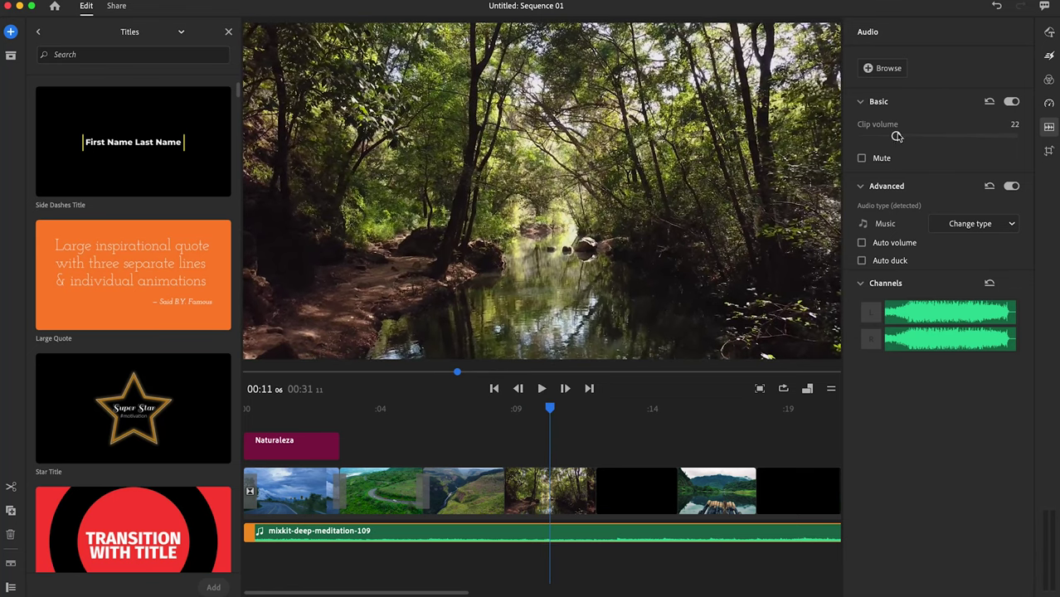
pyautogui.moveTo(895, 137)
pyautogui.mouseDown()
pyautogui.moveTo(975, 137)
pyautogui.moveTo(941, 138)
pyautogui.mouseUp()
pyautogui.press('space')
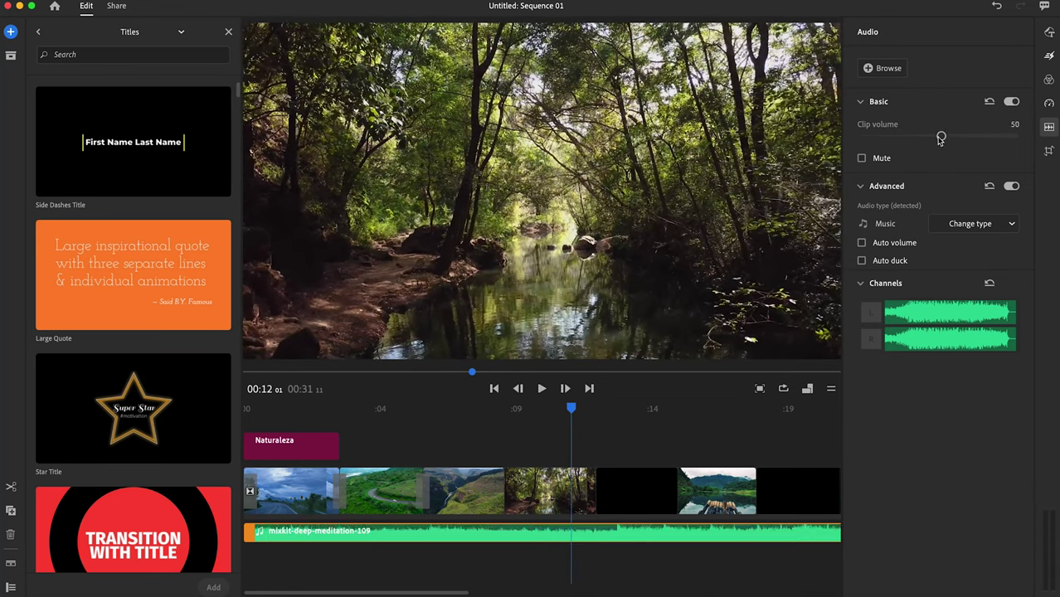
pyautogui.click(993, 226)
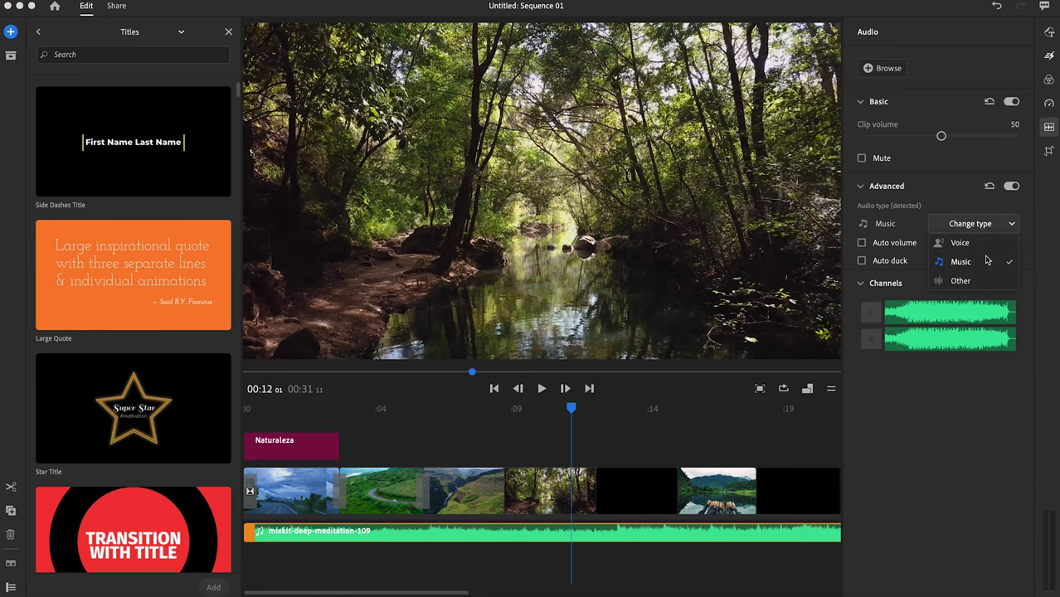
pyautogui.click(986, 261)
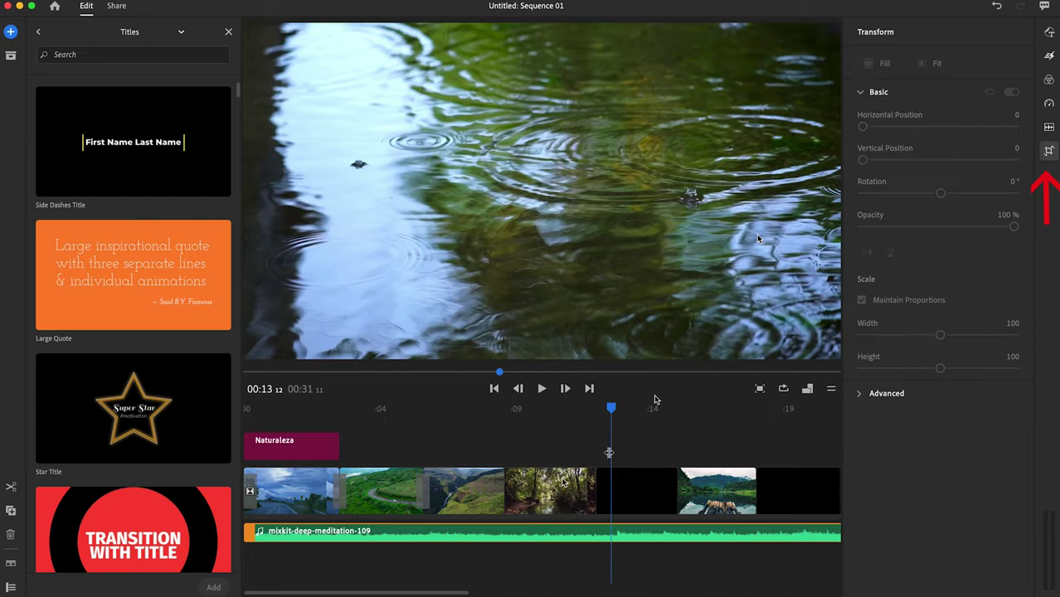
# Try moving, fading, scaling to 71% and cropping the forest clip, undo it, and close both side panels.
pyautogui.click(545, 491)
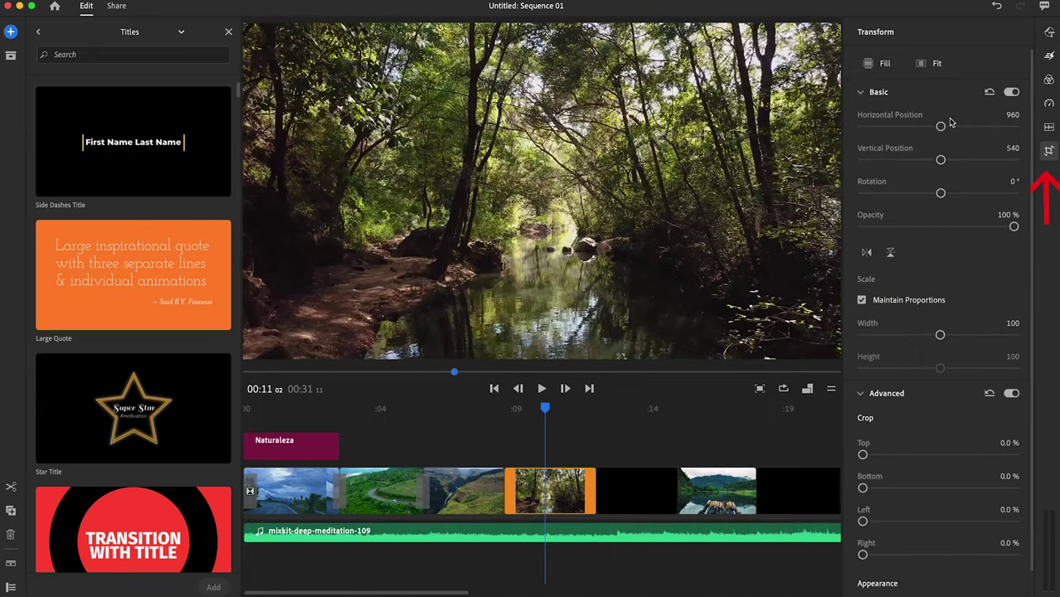
pyautogui.moveTo(941, 159)
pyautogui.mouseDown()
pyautogui.moveTo(974, 163)
pyautogui.moveTo(941, 160)
pyautogui.moveTo(932, 195)
pyautogui.mouseUp()
pyautogui.moveTo(1013, 226)
pyautogui.mouseDown()
pyautogui.moveTo(970, 237)
pyautogui.moveTo(1016, 236)
pyautogui.mouseUp()
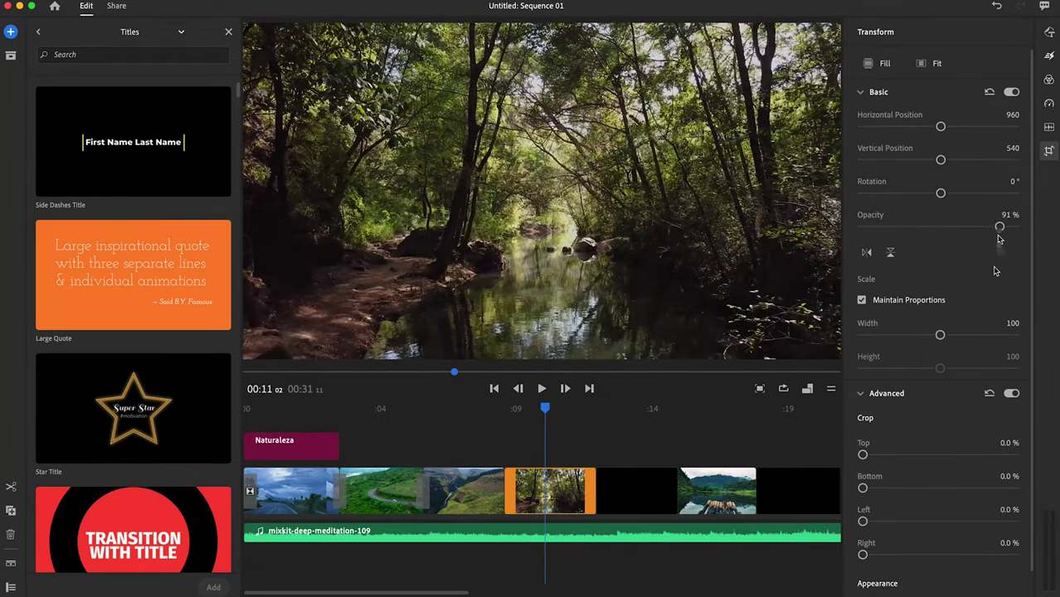
pyautogui.moveTo(940, 334); pyautogui.dragTo(917, 335)
pyautogui.moveTo(863, 455); pyautogui.dragTo(862, 487)
pyautogui.press('super+z')
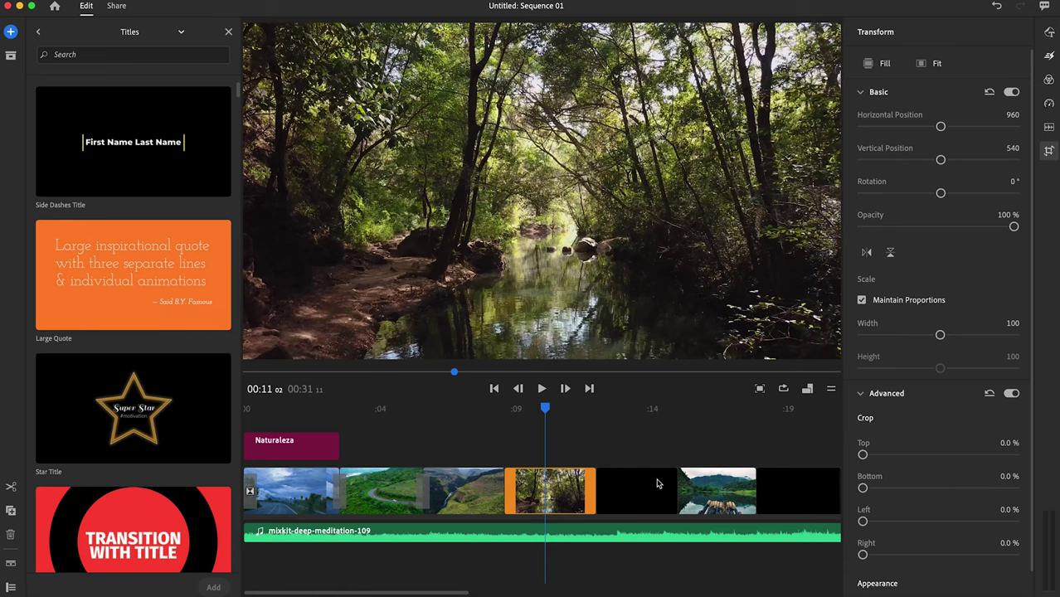
pyautogui.click(1049, 150)
pyautogui.click(228, 32)
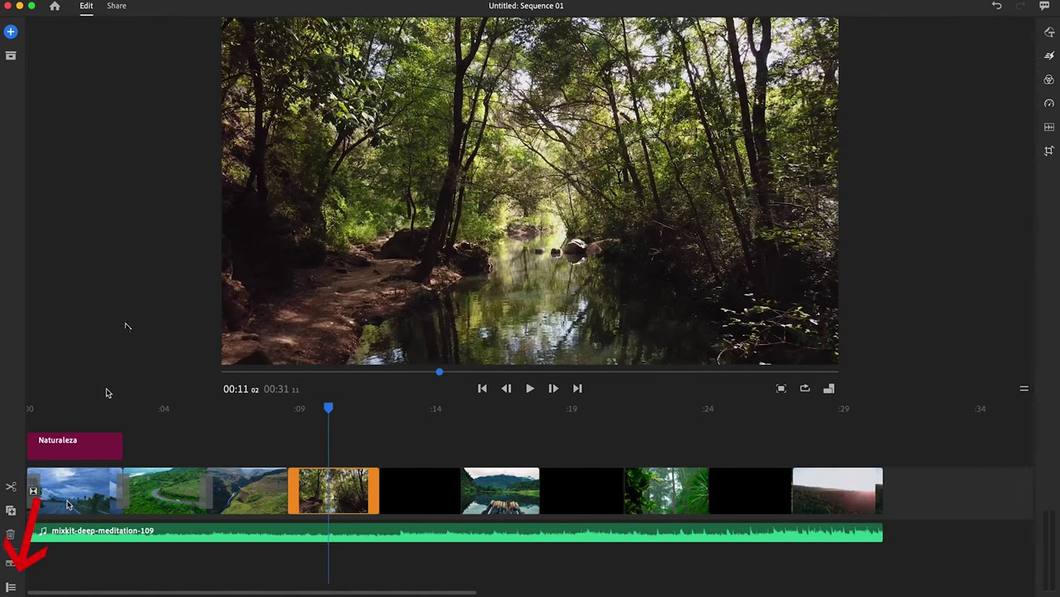
# Show the per-track controls, lock and unlock the title track, and toggle its mute.
pyautogui.click(11, 587)
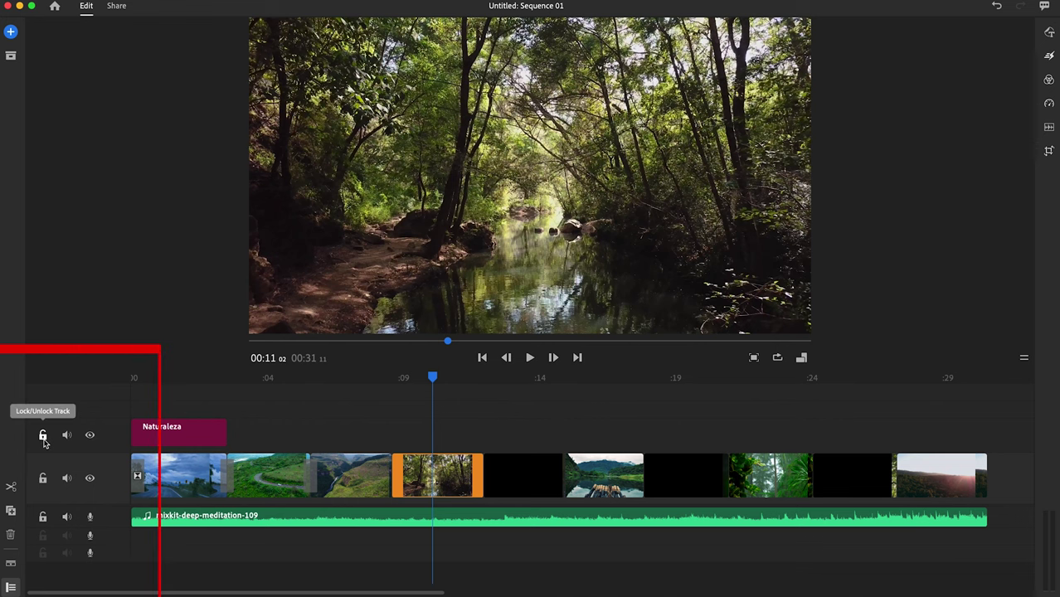
pyautogui.click(43, 437)
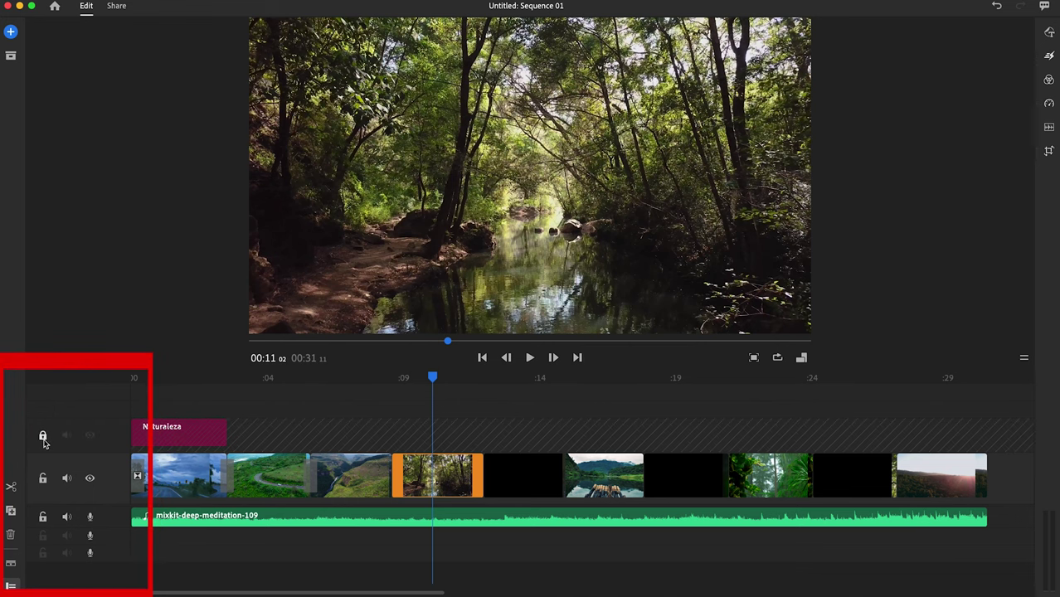
pyautogui.click(163, 433)
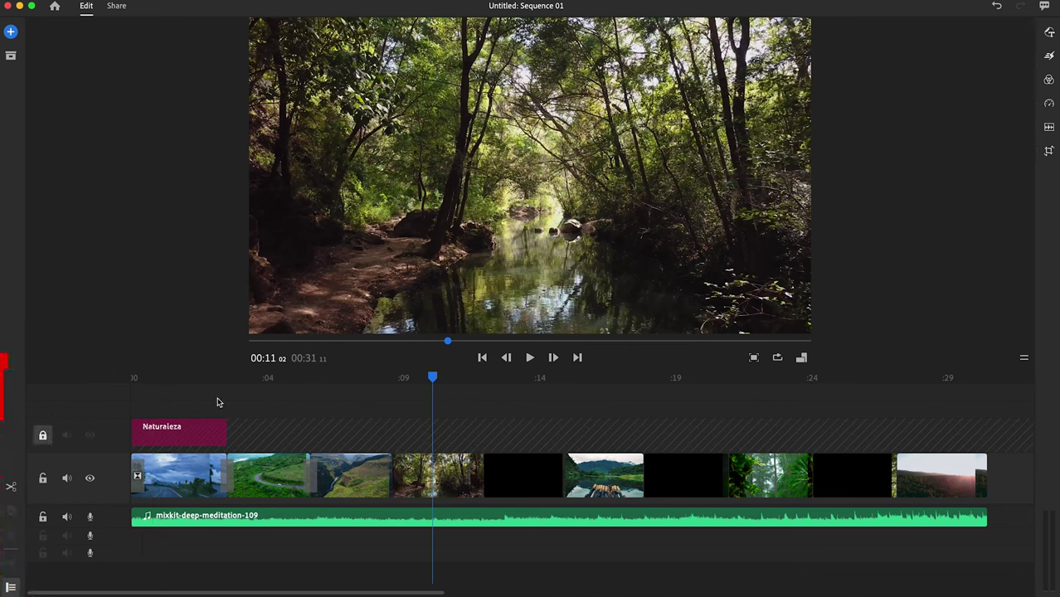
pyautogui.click(42, 434)
pyautogui.click(67, 435)
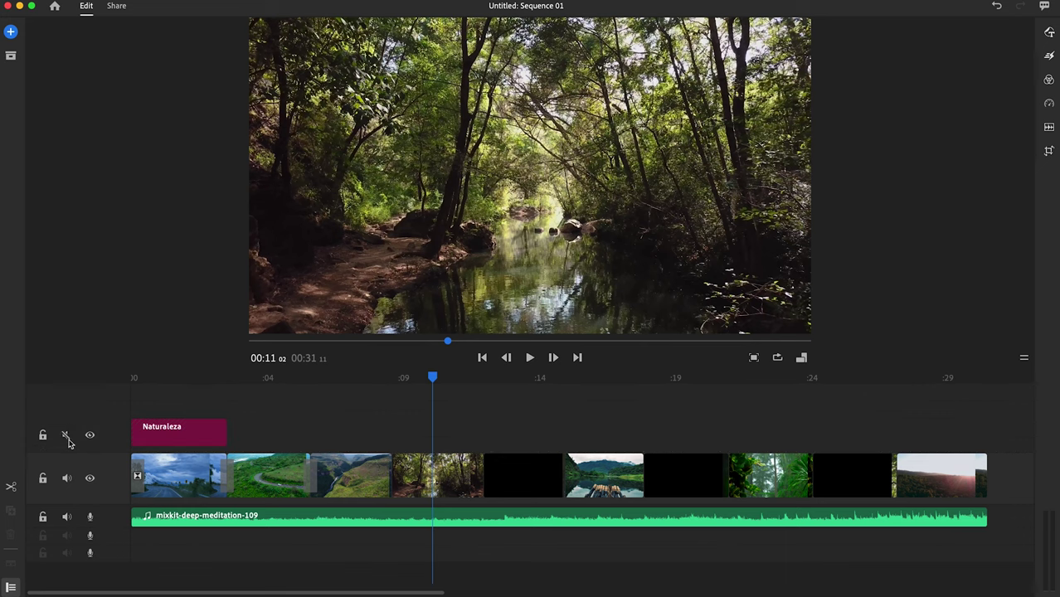
# Hide and show the Naturaleza title track several times at about 00:01, then hide and show the main video track.
pyautogui.click(89, 434)
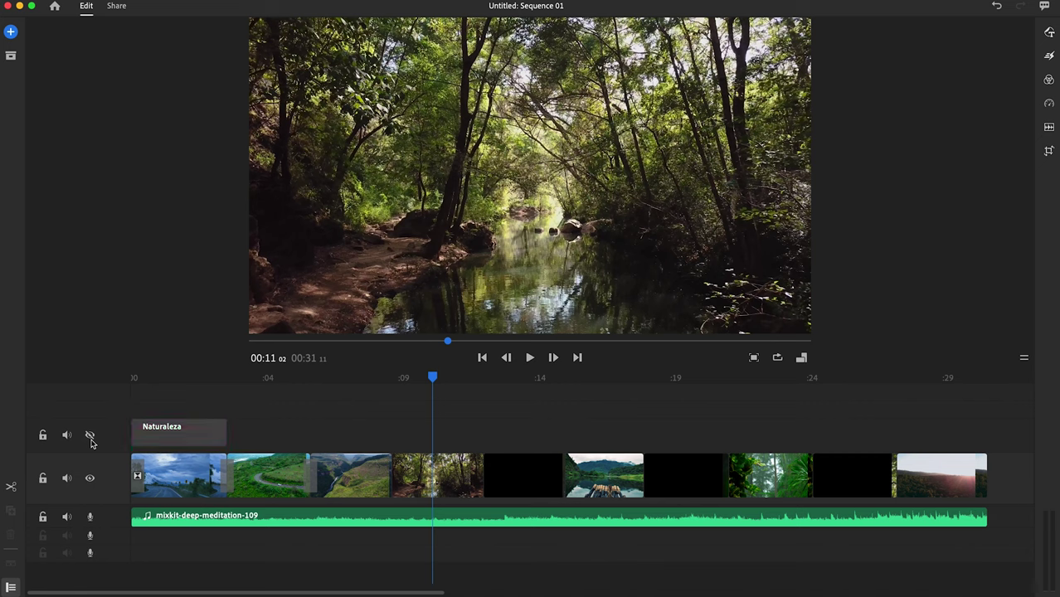
pyautogui.click(174, 383)
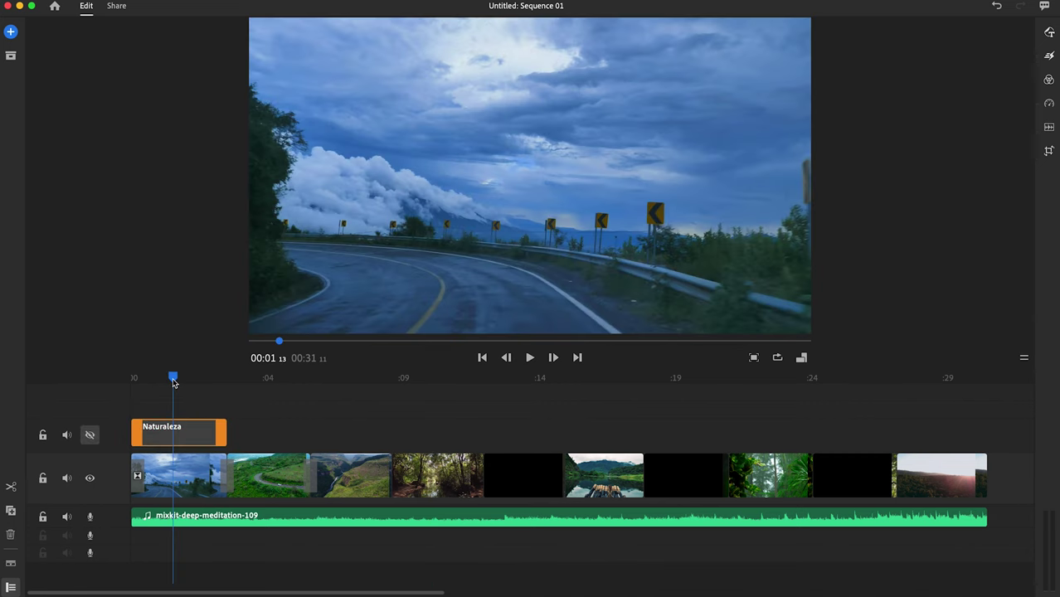
pyautogui.click(90, 436)
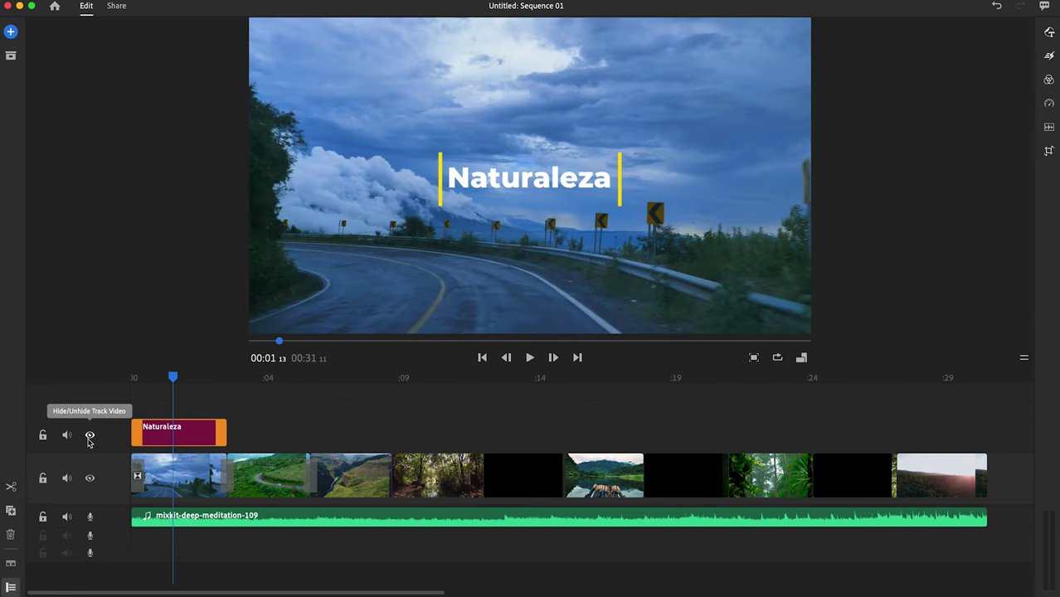
pyautogui.click(89, 436)
pyautogui.click(89, 436)
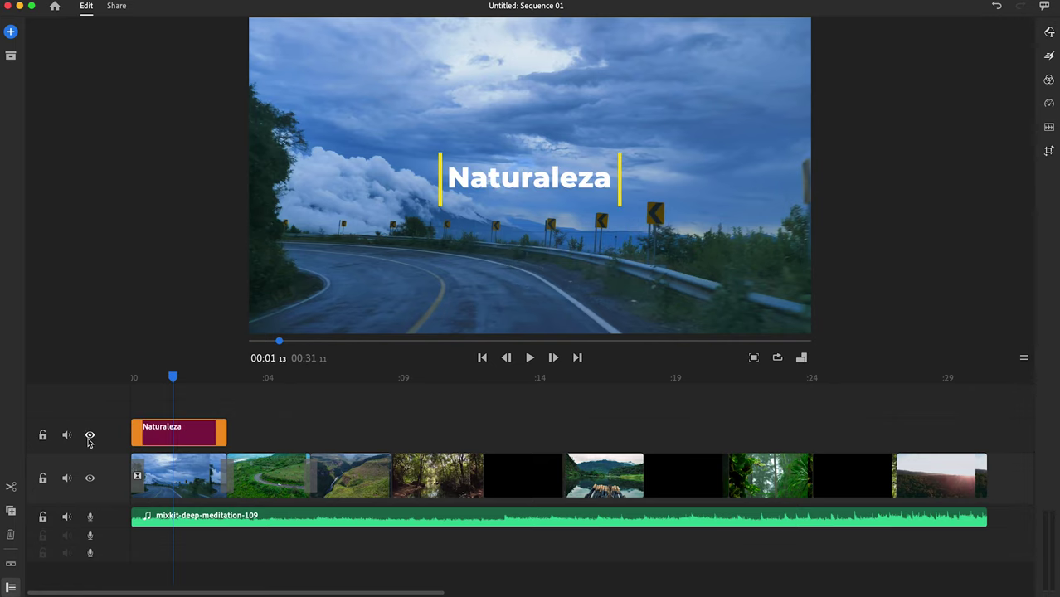
pyautogui.click(90, 437)
pyautogui.click(90, 436)
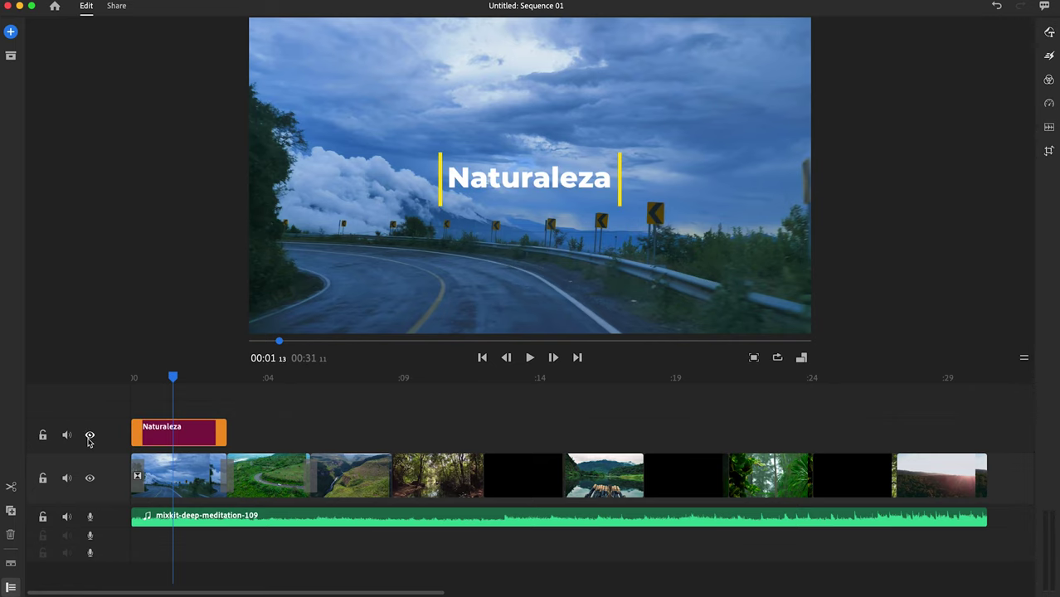
pyautogui.click(90, 479)
pyautogui.click(90, 478)
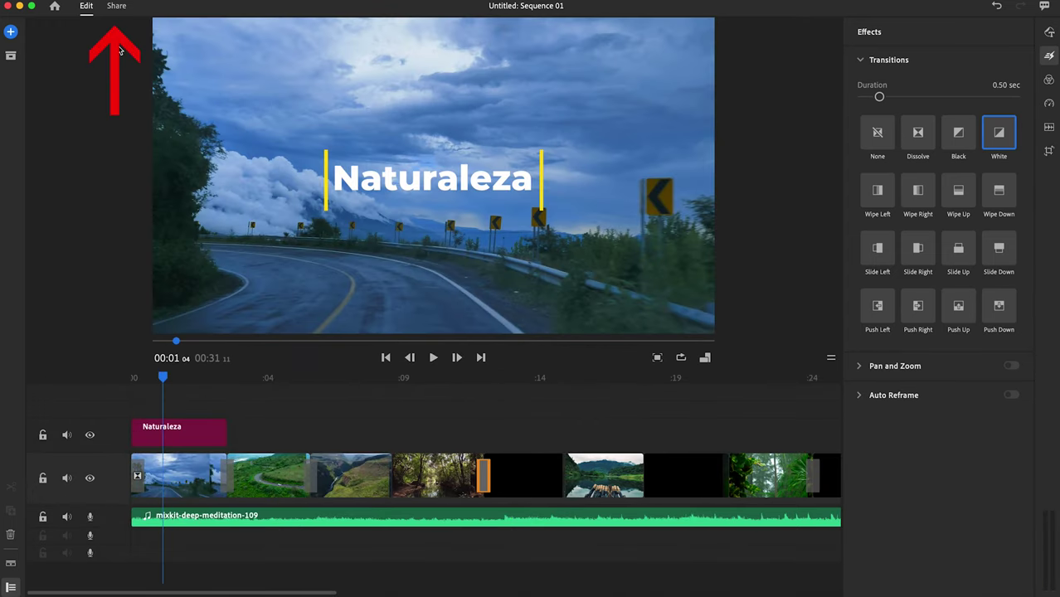
# In the Share settings, rename the output file to Naturaleza.
pyautogui.click(117, 7)
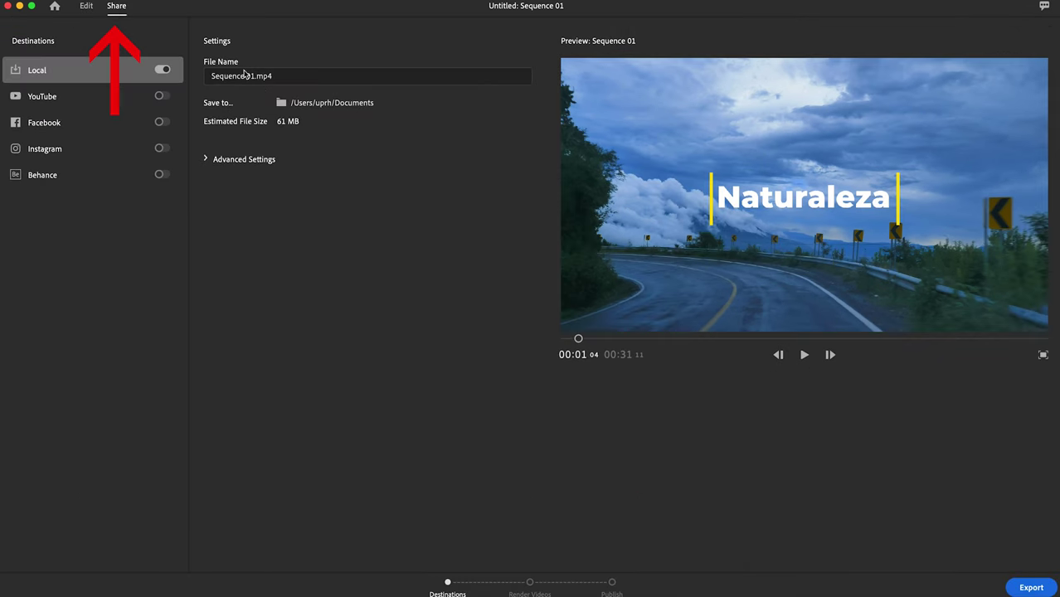
pyautogui.click(254, 77)
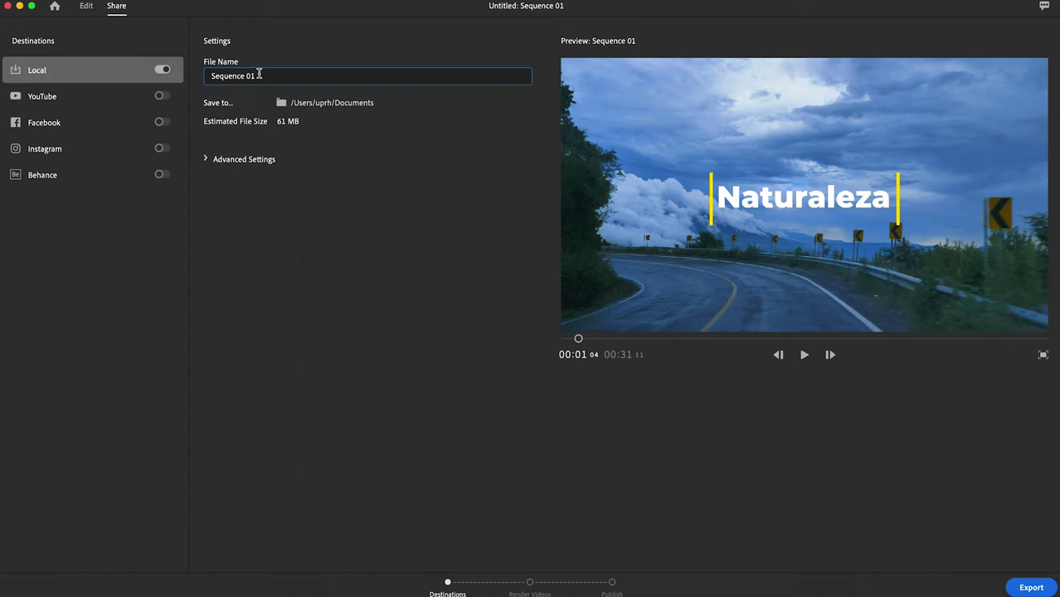
pyautogui.press('BackSpace')
pyautogui.press('BackSpace')
pyautogui.write('N')
# Set the advanced export settings to 1080p Full HD and Medium quality, then export the video.
pyautogui.click(217, 163)
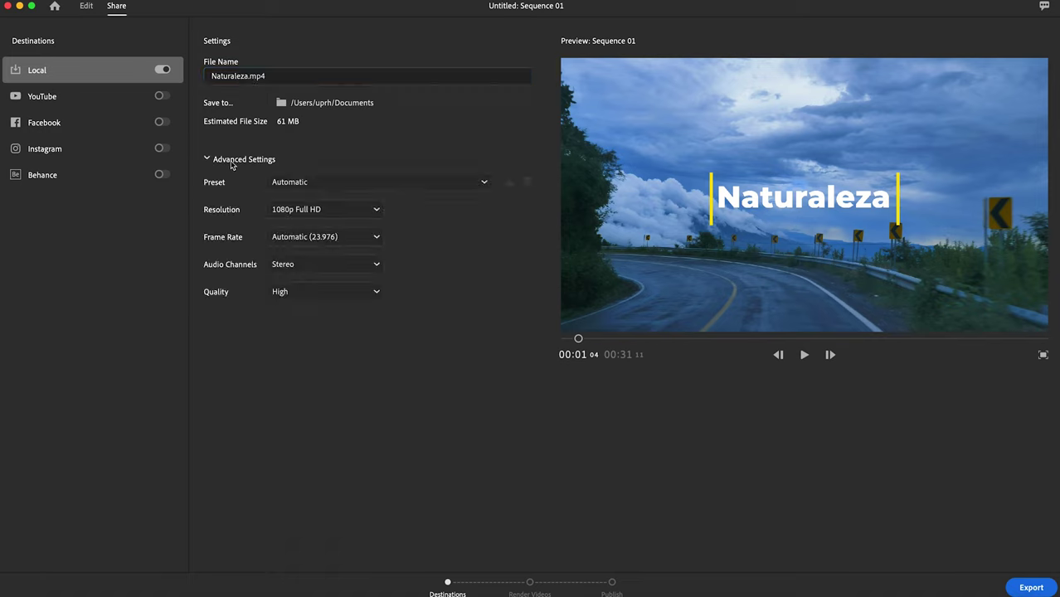
pyautogui.click(322, 211)
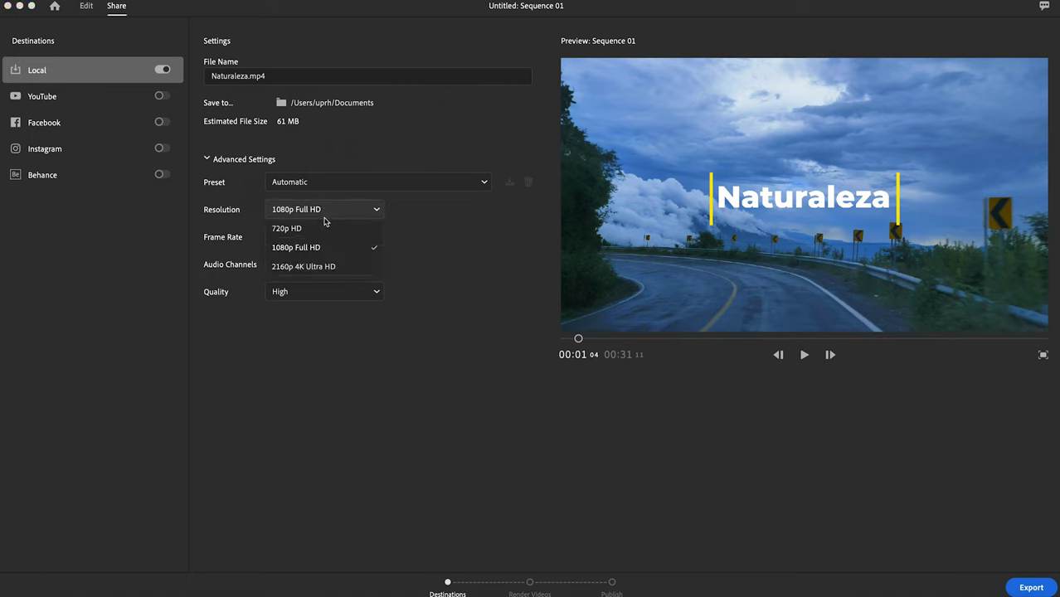
pyautogui.click(326, 230)
pyautogui.click(339, 210)
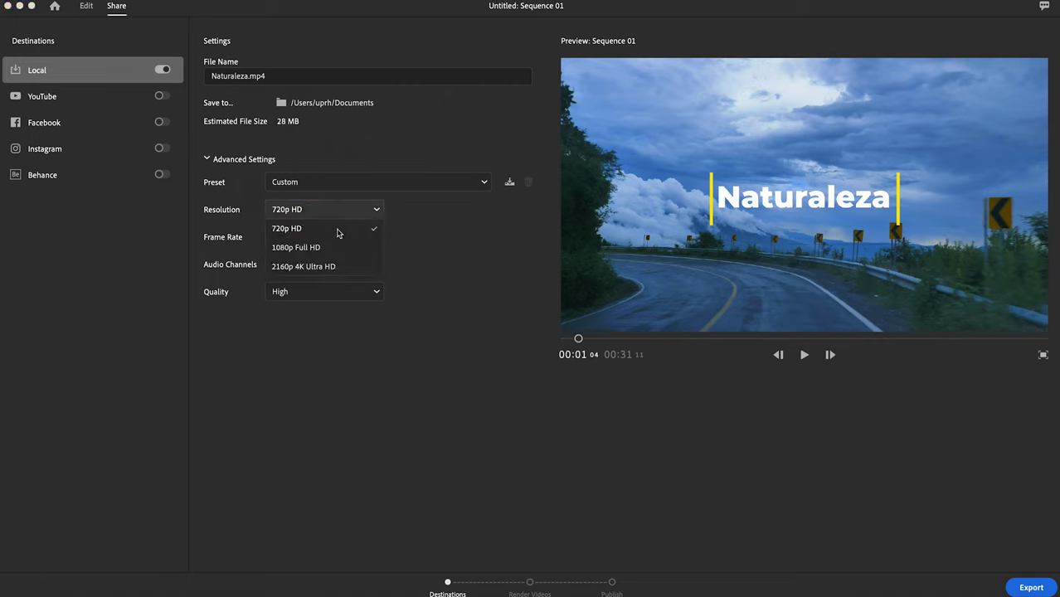
pyautogui.click(335, 248)
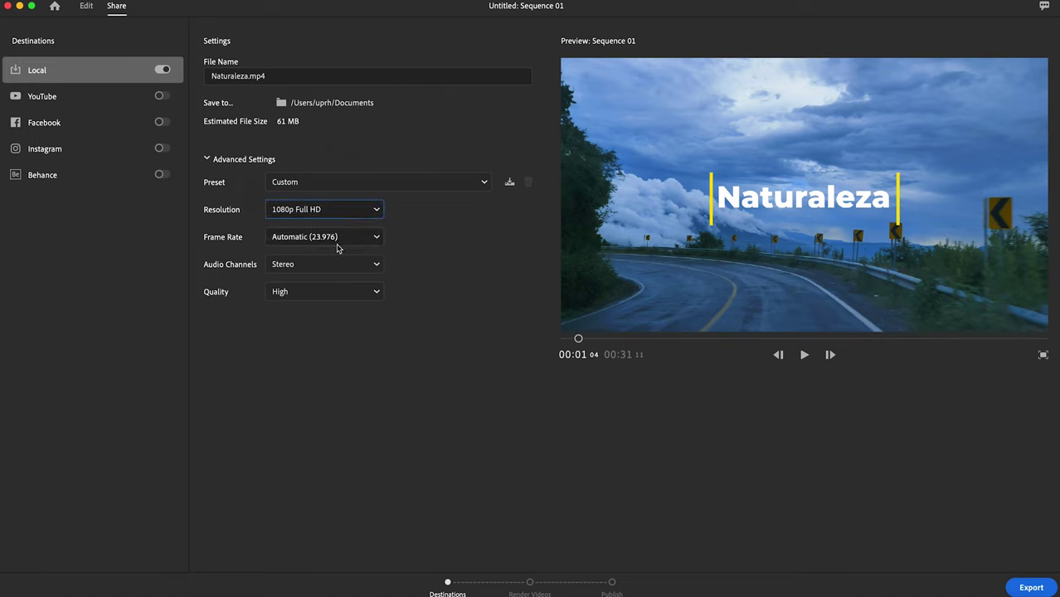
pyautogui.click(327, 291)
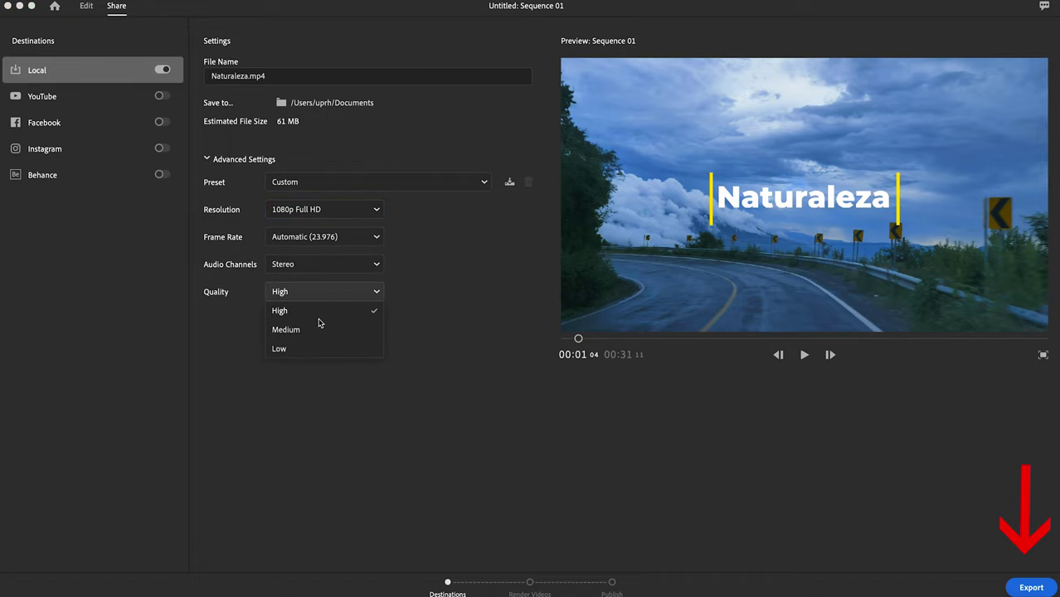
pyautogui.click(314, 332)
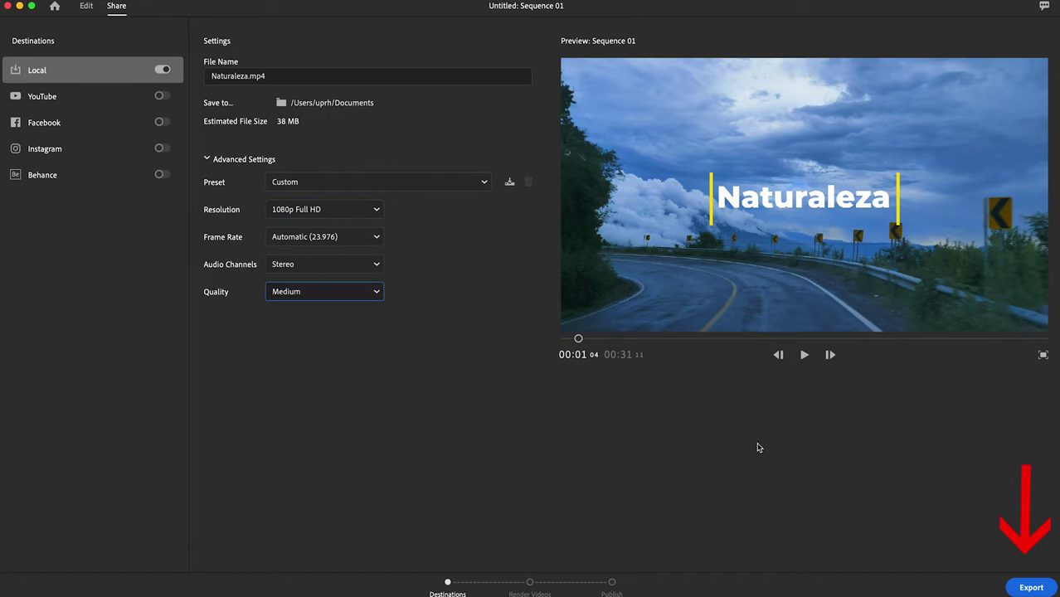
pyautogui.click(1032, 587)
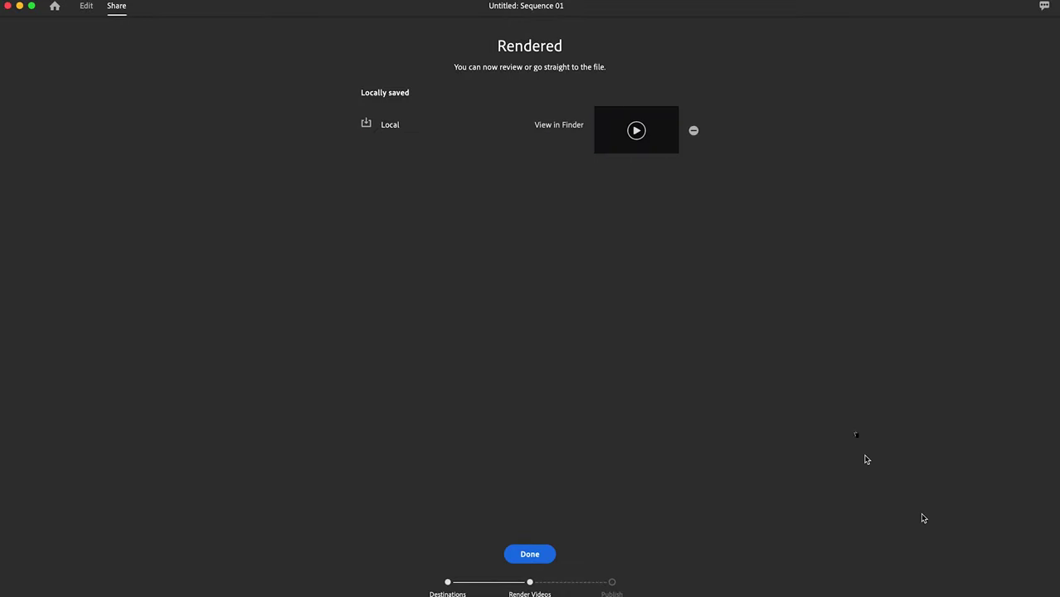
pyautogui.click(529, 554)
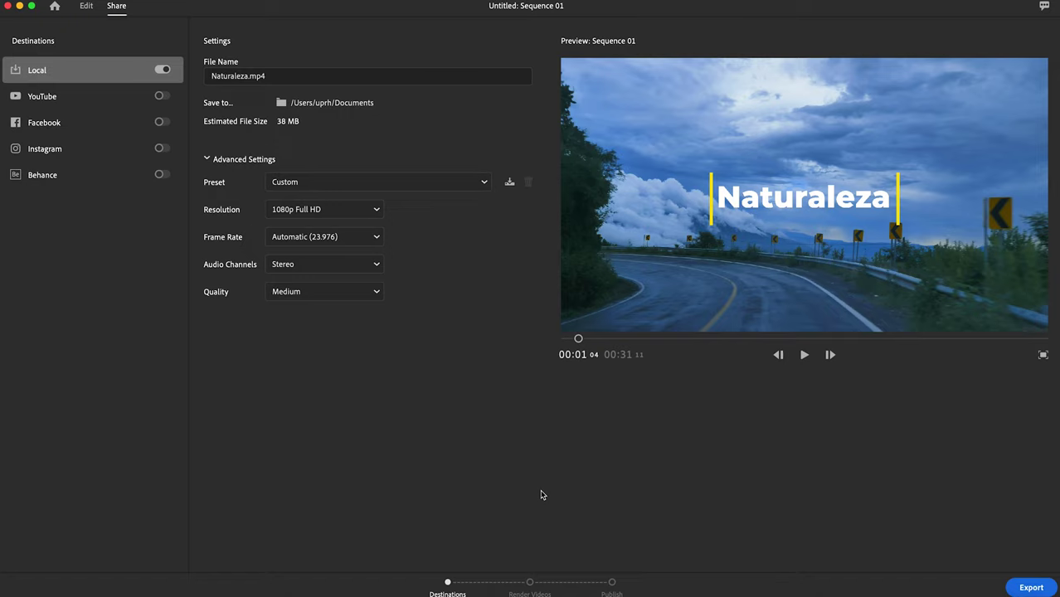
# Open Naturaleza.mp4 from Finder in QuickTime Player for playback.
pyautogui.doubleClick(485, 217)
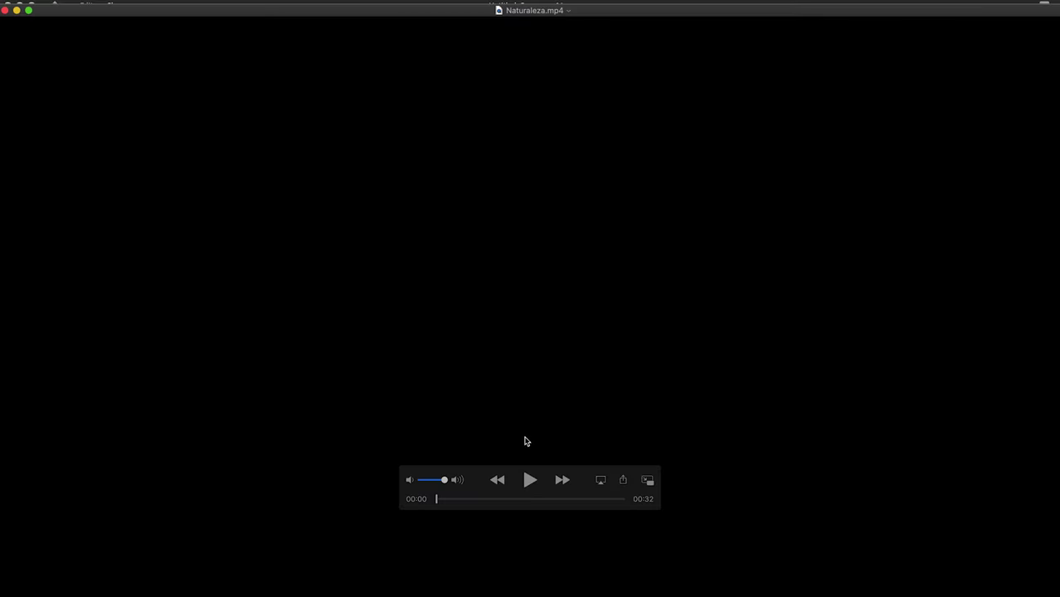